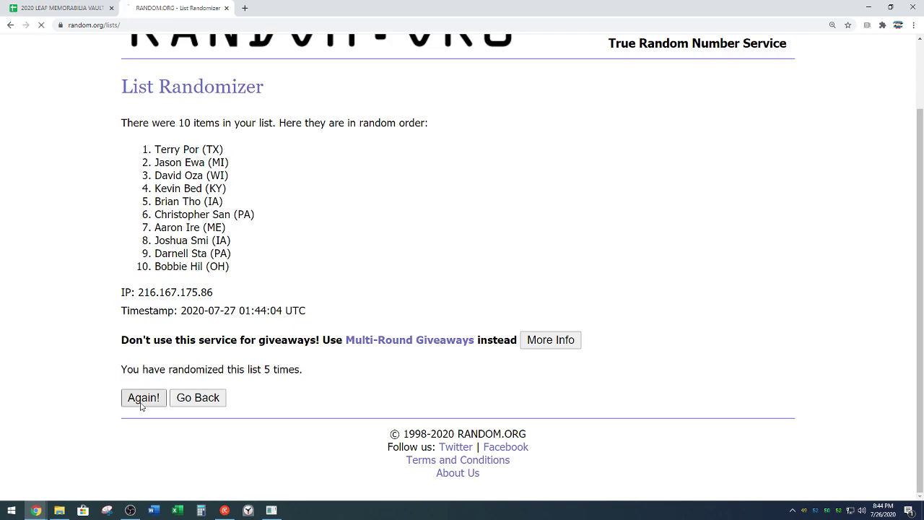
- Keep re-randomizing the list of participants until it has been shuffled ten times
{"action": "left_click", "coordinate": [121, 402]}
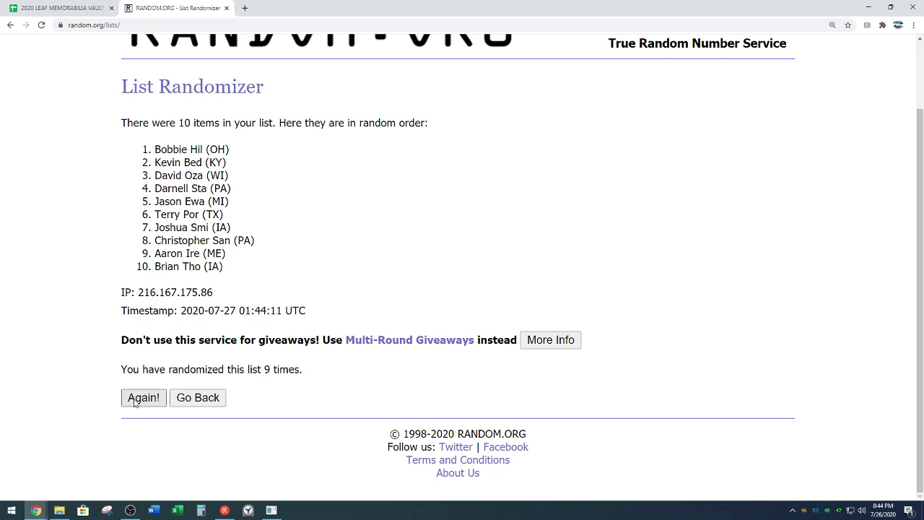
{"action": "left_click", "coordinate": [135, 401]}
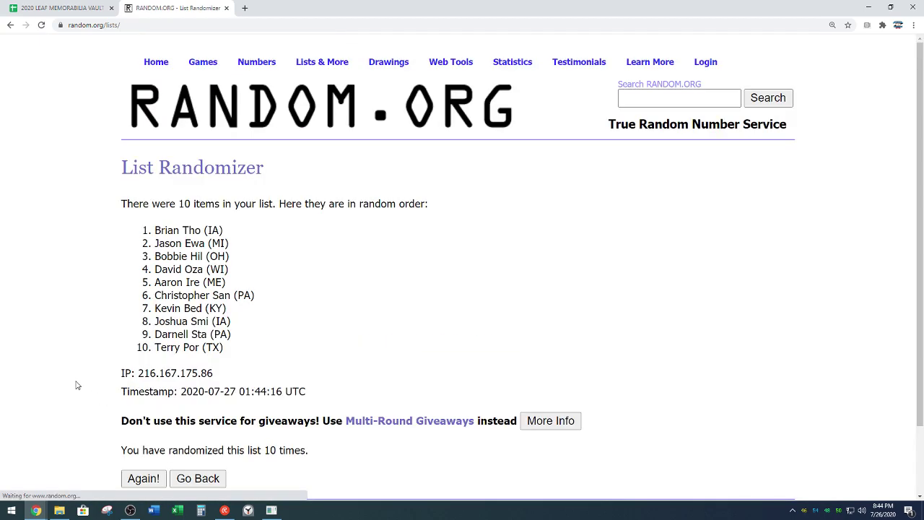
{"action": "scroll", "coordinate": [415, 301], "scroll_direction": "down", "scroll_amount": 1}
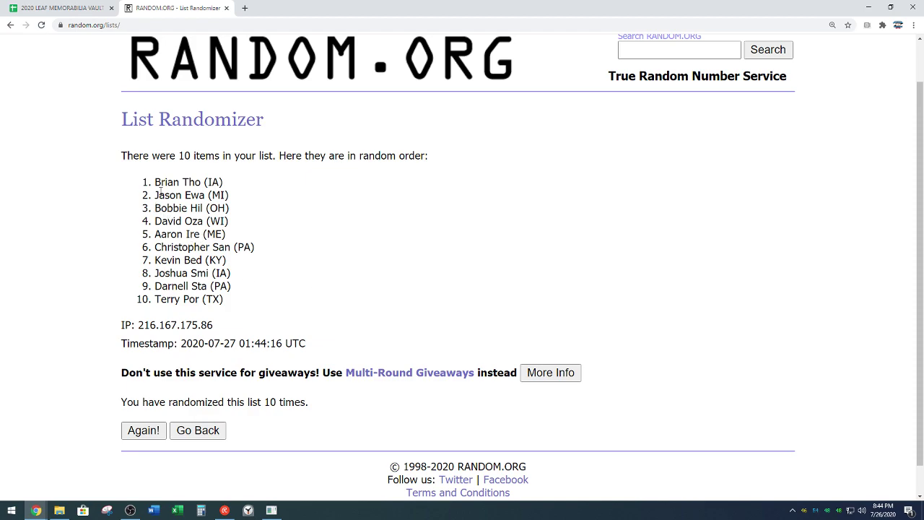
- Copy all ten randomized participant names and highlight the randomization count beneath the list
{"action": "left_click_drag", "start_coordinate": [155, 182], "coordinate": [224, 300]}
{"action": "right_click", "coordinate": [208, 273]}
{"action": "left_click", "coordinate": [231, 279]}
{"action": "left_click", "coordinate": [267, 402]}
{"action": "left_click_drag", "start_coordinate": [266, 402], "coordinate": [306, 402]}
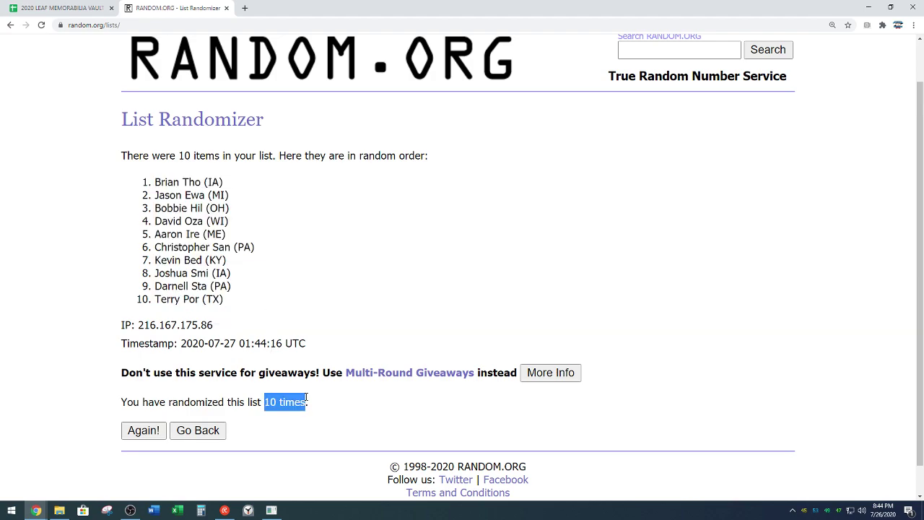
{"action": "left_click", "coordinate": [335, 337]}
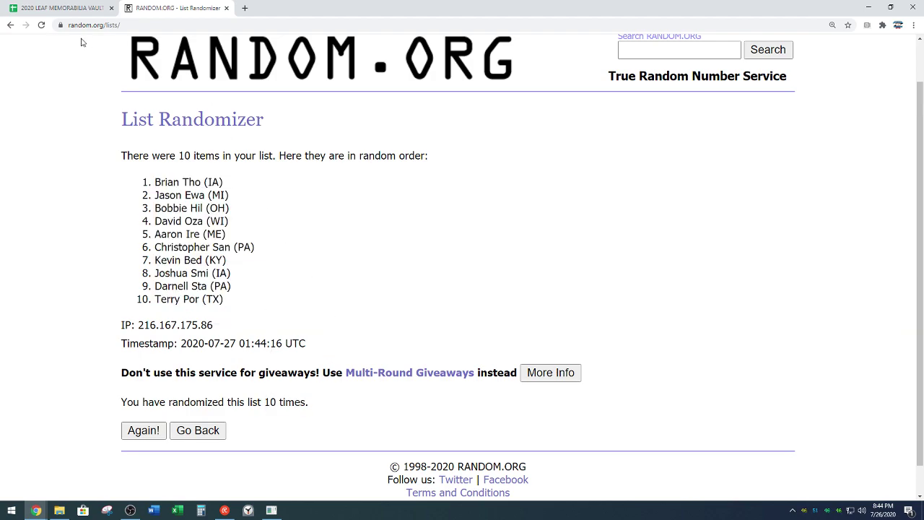
- Switch to the break spreadsheet and paste the randomized names beside the picks, starting in cell B1
{"action": "left_click", "coordinate": [53, 8]}
{"action": "scroll", "coordinate": [129, 334], "scroll_direction": "up", "scroll_amount": 12}
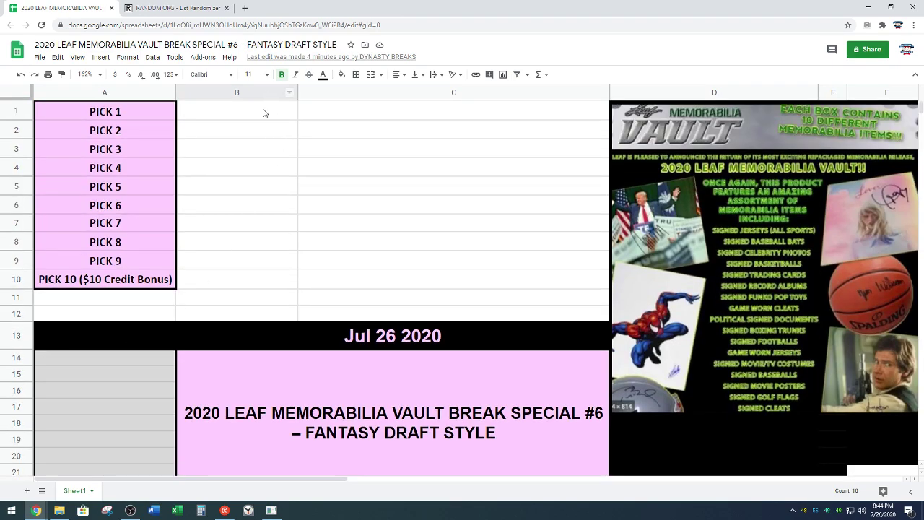
{"action": "left_click", "coordinate": [265, 113]}
{"action": "key", "text": "ctrl+v"}
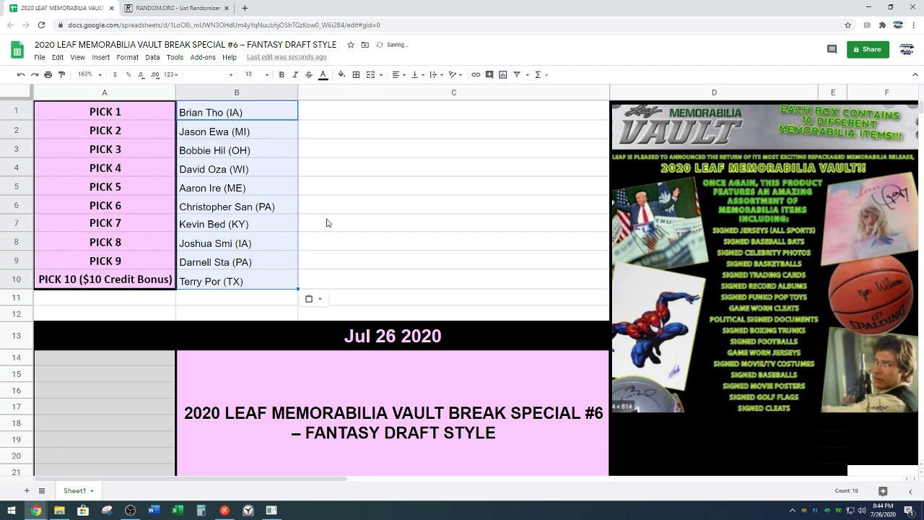
- Make the pasted names in B1:B10 bold and center them horizontally
{"action": "left_click", "coordinate": [395, 74]}
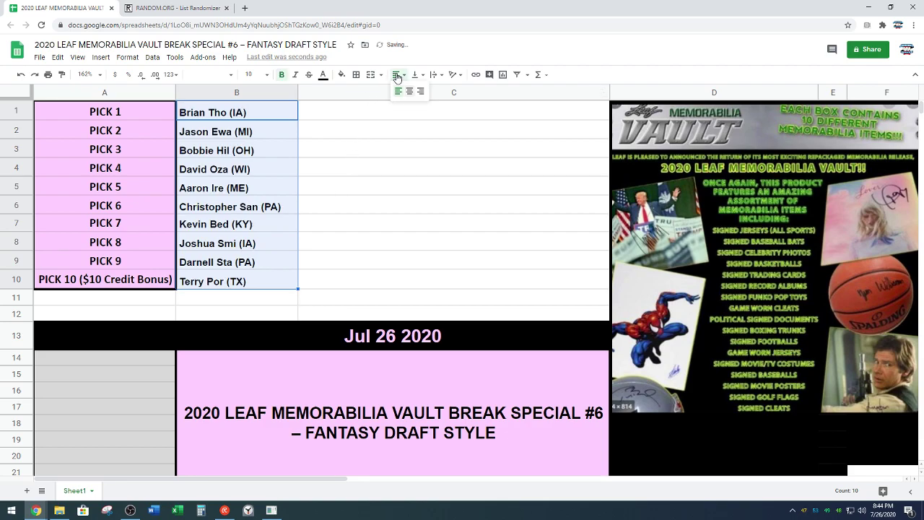
{"action": "left_click", "coordinate": [410, 92]}
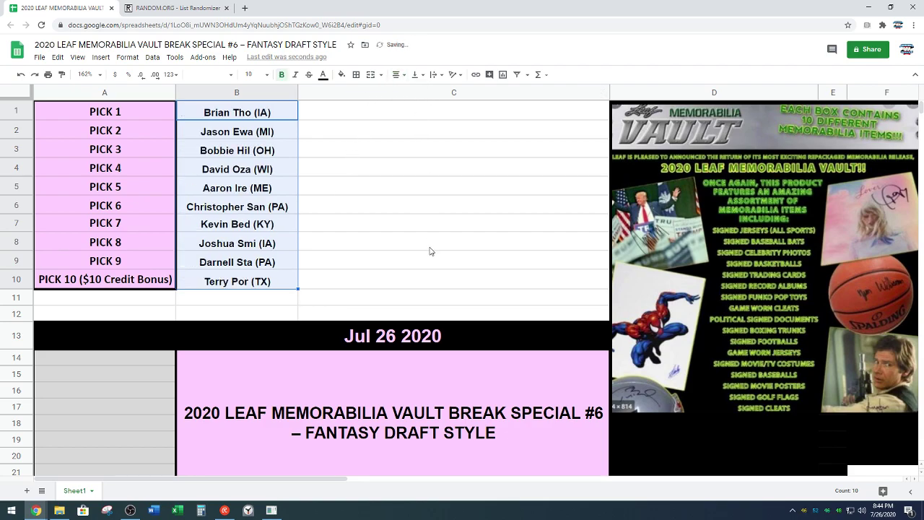
{"action": "left_click", "coordinate": [464, 268]}
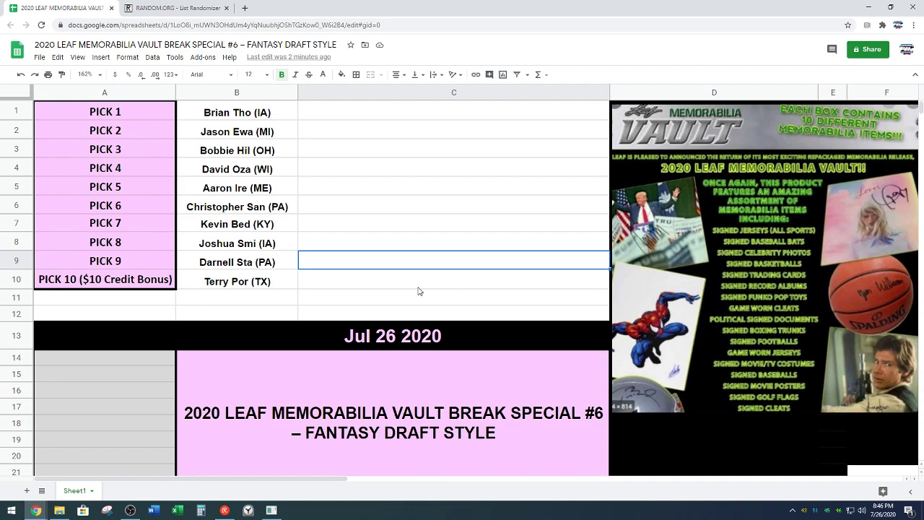
- Change hit number 10 in the HITS list to read "Roger Maris Autographed Encased Clipping"
{"action": "scroll", "coordinate": [417, 291], "scroll_direction": "down", "scroll_amount": 5}
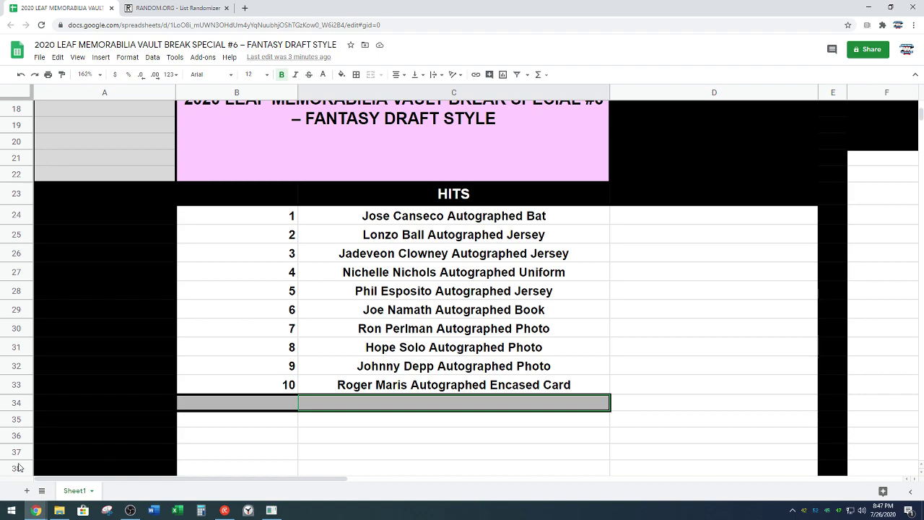
{"action": "left_click", "coordinate": [545, 387]}
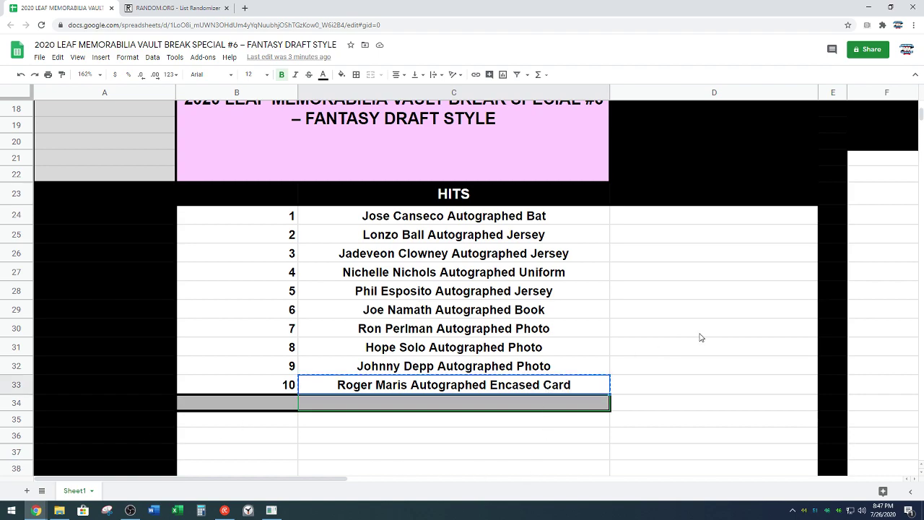
{"action": "double_click", "coordinate": [591, 384]}
{"action": "left_click", "coordinate": [610, 383]}
{"action": "key", "text": "BackSpace"}
{"action": "key", "text": "BackSpace"}
{"action": "key", "text": "BackSpace"}
{"action": "key", "text": "BackSpace"}
{"action": "type", "text": "Clipping"}
{"action": "left_click", "coordinate": [793, 295]}
- Move the Roger Maris Autographed Encased Clipping entry from the HITS list to cell C1 for Pick 1
{"action": "left_click", "coordinate": [549, 387]}
{"action": "scroll", "coordinate": [222, 323], "scroll_direction": "up", "scroll_amount": 4}
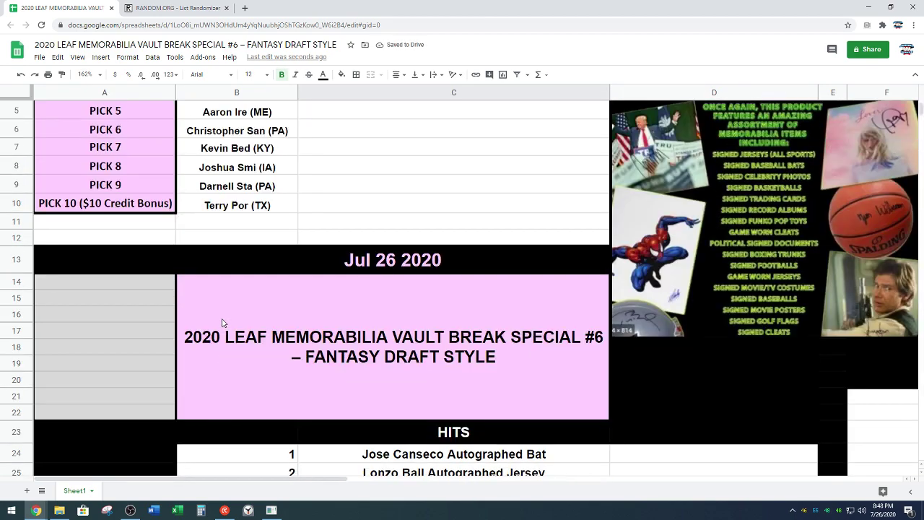
{"action": "scroll", "coordinate": [222, 323], "scroll_direction": "up", "scroll_amount": 2}
{"action": "left_click", "coordinate": [385, 112]}
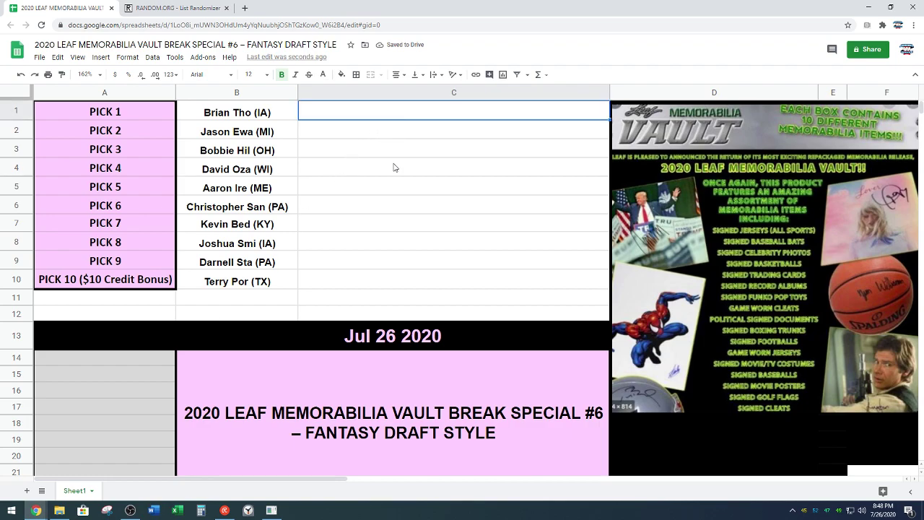
{"action": "key", "text": "ctrl+v"}
{"action": "left_click", "coordinate": [406, 205]}
- Fill the Pick 1 cells B1:C1 with black and set their text color to white
{"action": "left_click_drag", "start_coordinate": [293, 114], "coordinate": [312, 112]}
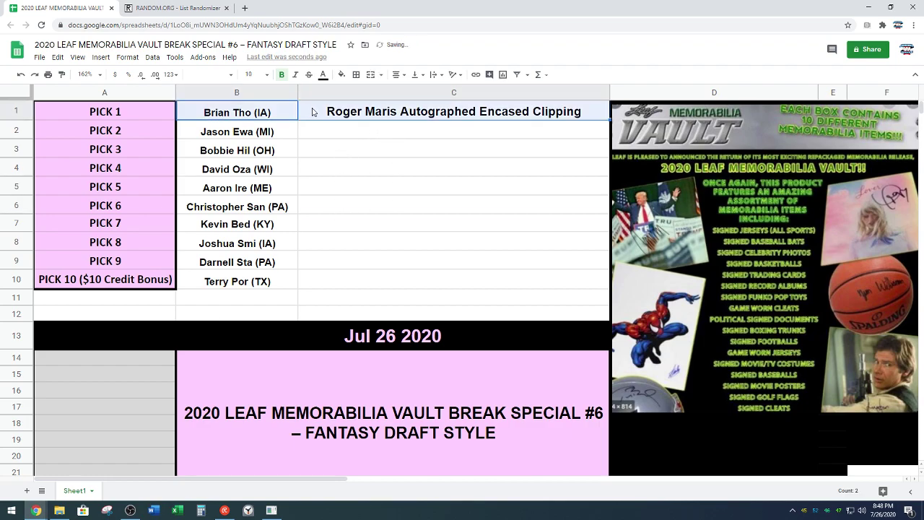
{"action": "left_click", "coordinate": [341, 74]}
{"action": "left_click", "coordinate": [345, 109]}
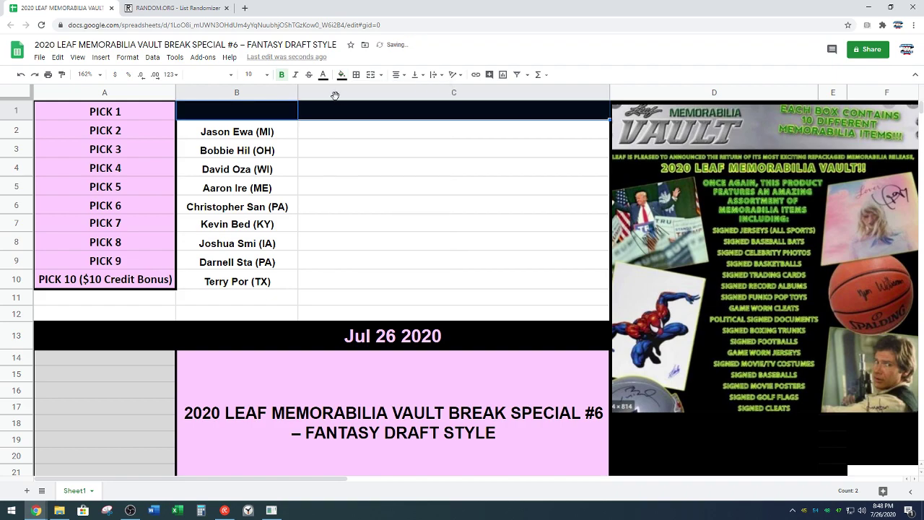
{"action": "left_click", "coordinate": [323, 74]}
{"action": "left_click", "coordinate": [424, 109]}
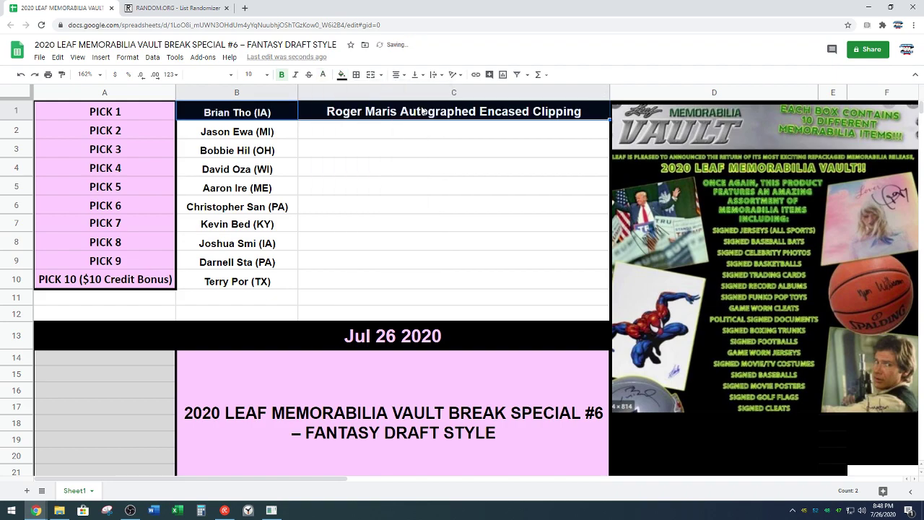
- Choose a border line style and apply an outer border around the Pick 1 cells B1:C1
{"action": "left_click", "coordinate": [356, 74]}
{"action": "left_click", "coordinate": [431, 107]}
{"action": "left_click", "coordinate": [444, 129]}
{"action": "left_click", "coordinate": [411, 93]}
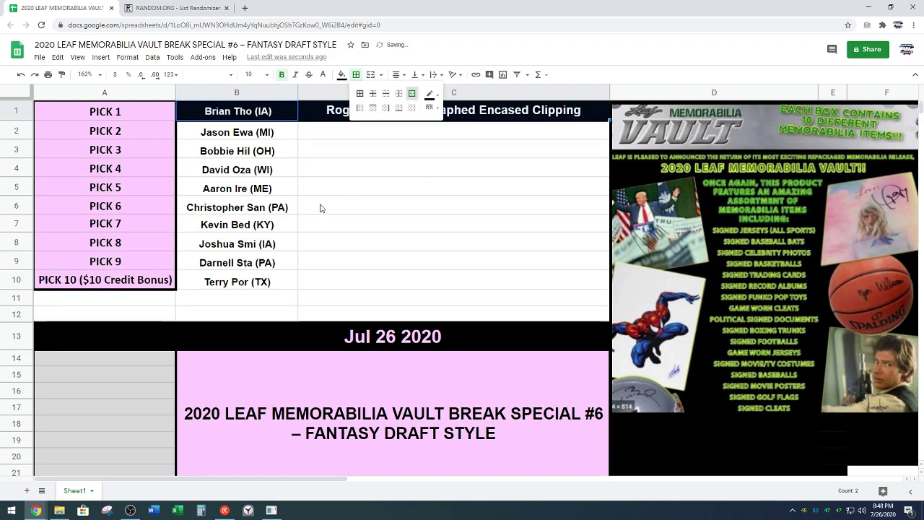
{"action": "left_click", "coordinate": [348, 135]}
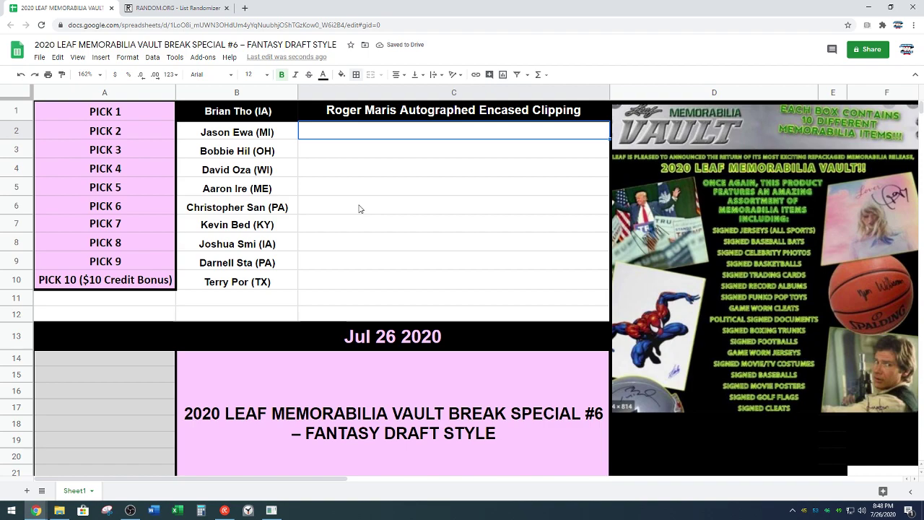
- Move the Jose Canseco Autographed Bat entry from the HITS list to cell C2 for Pick 2
{"action": "scroll", "coordinate": [358, 209], "scroll_direction": "down", "scroll_amount": 5}
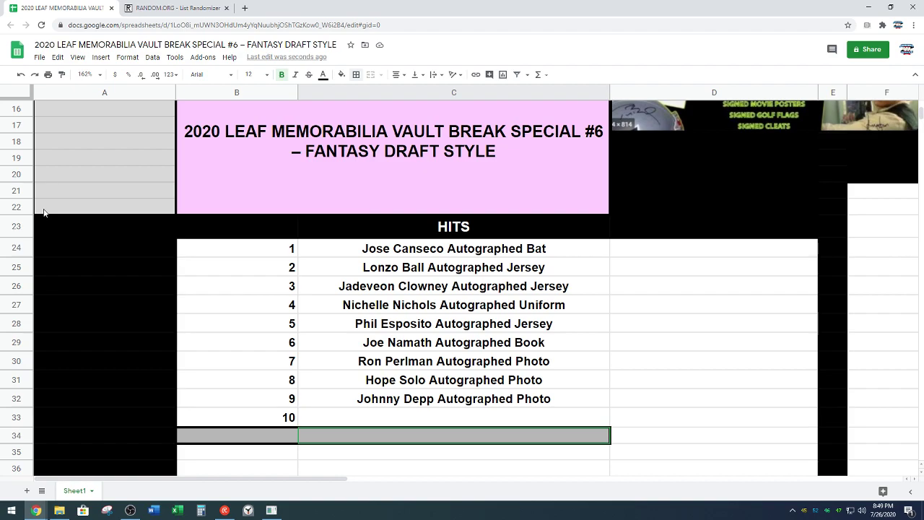
{"action": "scroll", "coordinate": [181, 283], "scroll_direction": "up", "scroll_amount": 5}
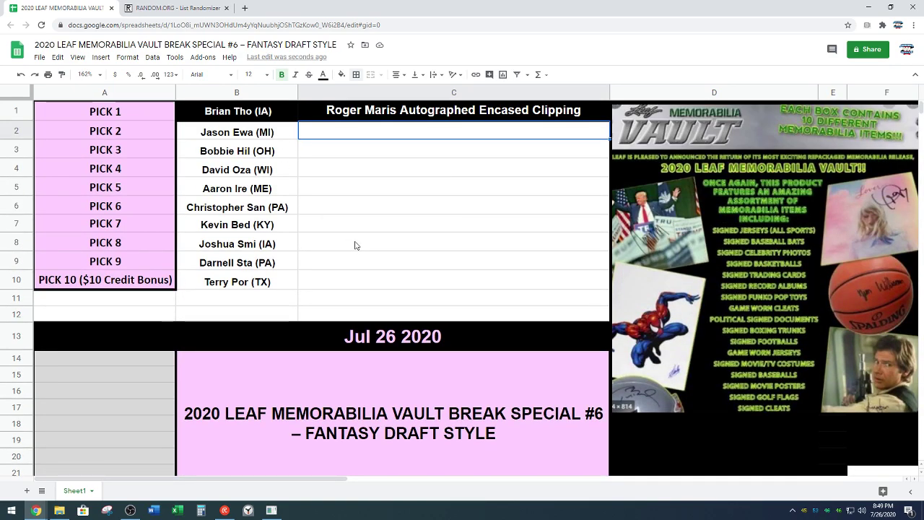
{"action": "scroll", "coordinate": [355, 246], "scroll_direction": "down", "scroll_amount": 5}
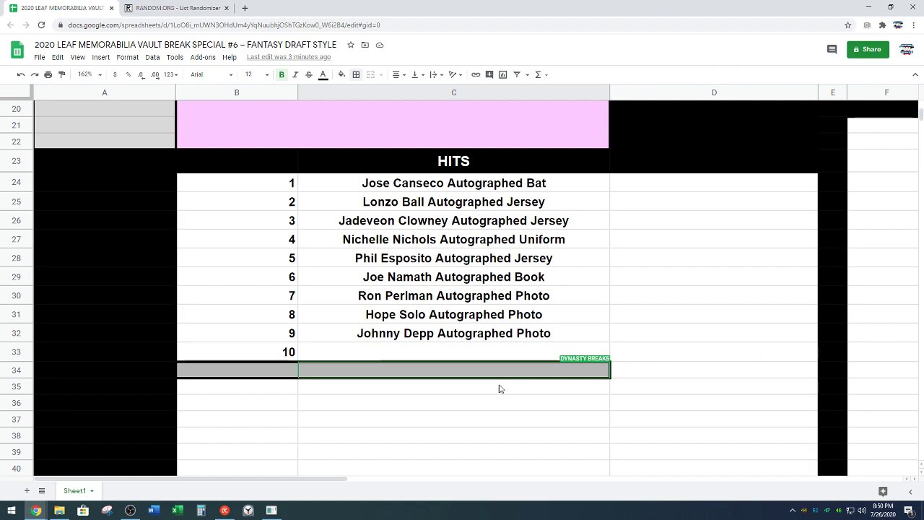
{"action": "left_click", "coordinate": [486, 184]}
{"action": "key", "text": "ctrl+c"}
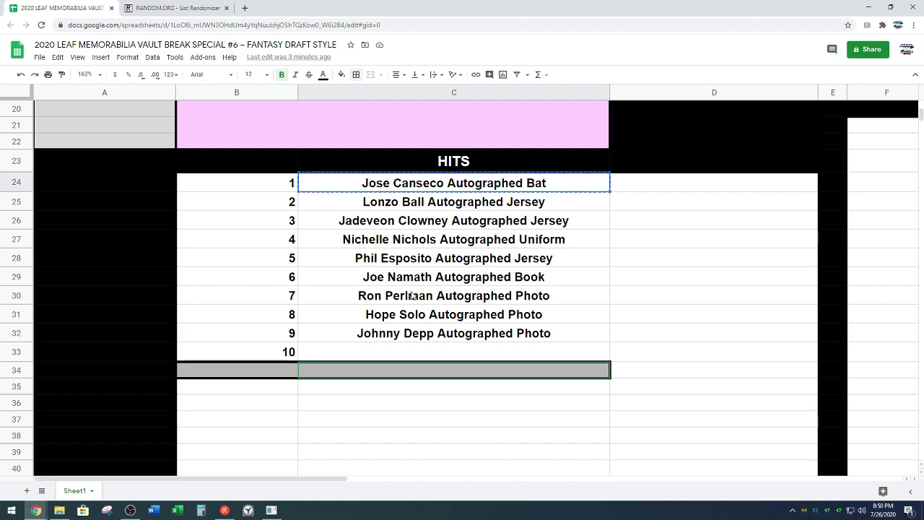
{"action": "scroll", "coordinate": [417, 296], "scroll_direction": "up", "scroll_amount": 5}
{"action": "left_click", "coordinate": [422, 128]}
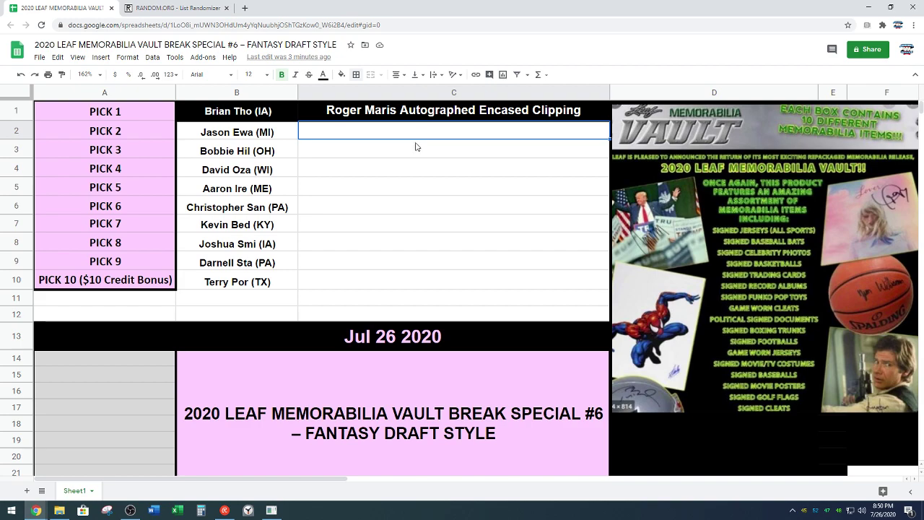
{"action": "key", "text": "ctrl+v"}
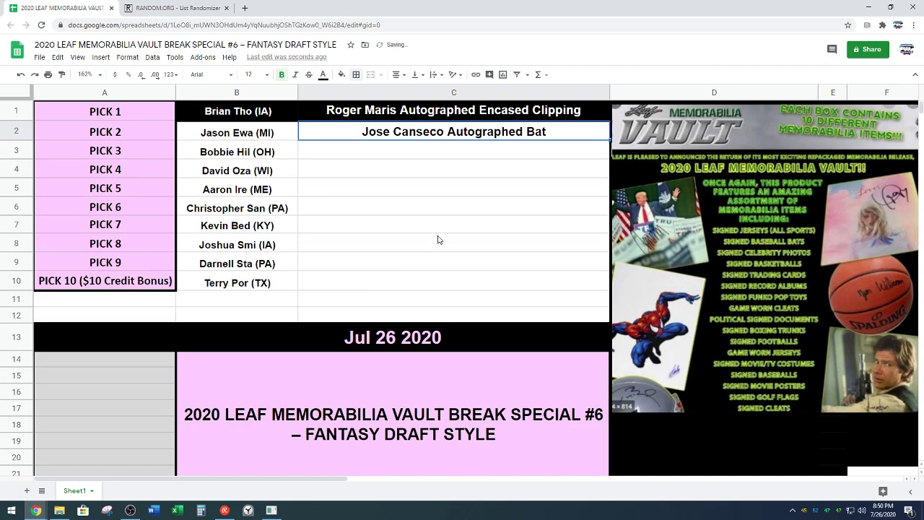
{"action": "left_click", "coordinate": [491, 154]}
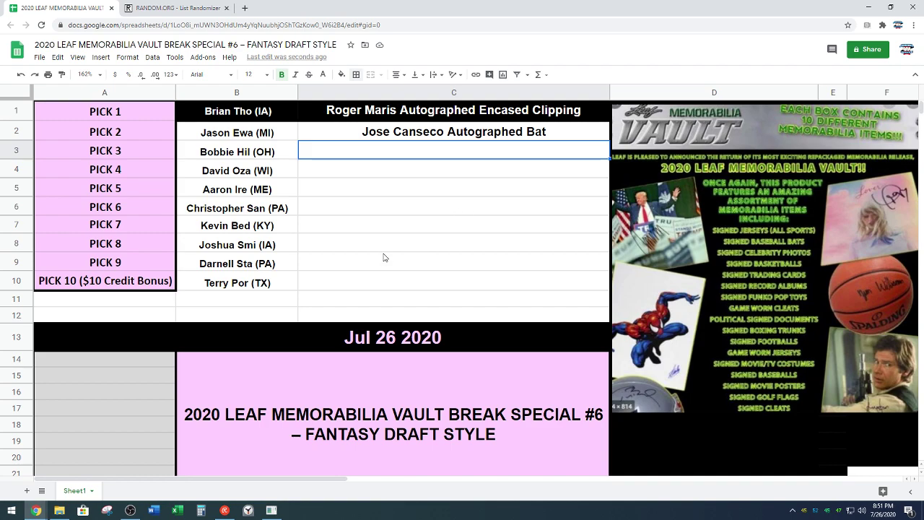
- Move the Phil Esposito Autographed Jersey entry from the HITS list to cell C3 for Pick 3
{"action": "scroll", "coordinate": [383, 258], "scroll_direction": "down", "scroll_amount": 5}
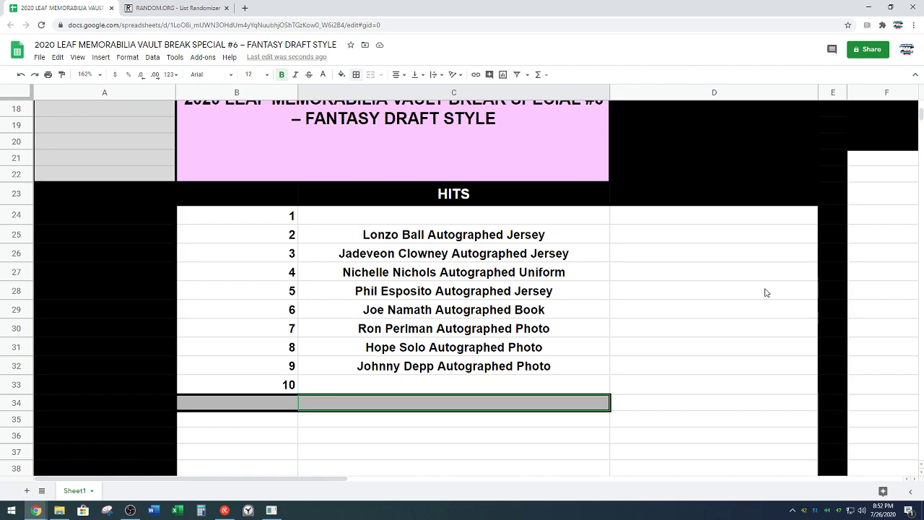
{"action": "scroll", "coordinate": [514, 347], "scroll_direction": "up", "scroll_amount": 8}
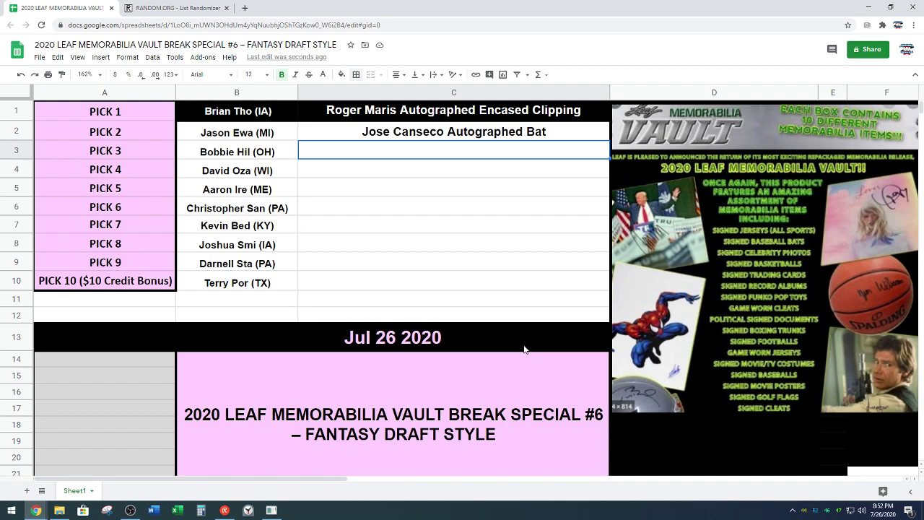
{"action": "scroll", "coordinate": [524, 350], "scroll_direction": "down", "scroll_amount": 8}
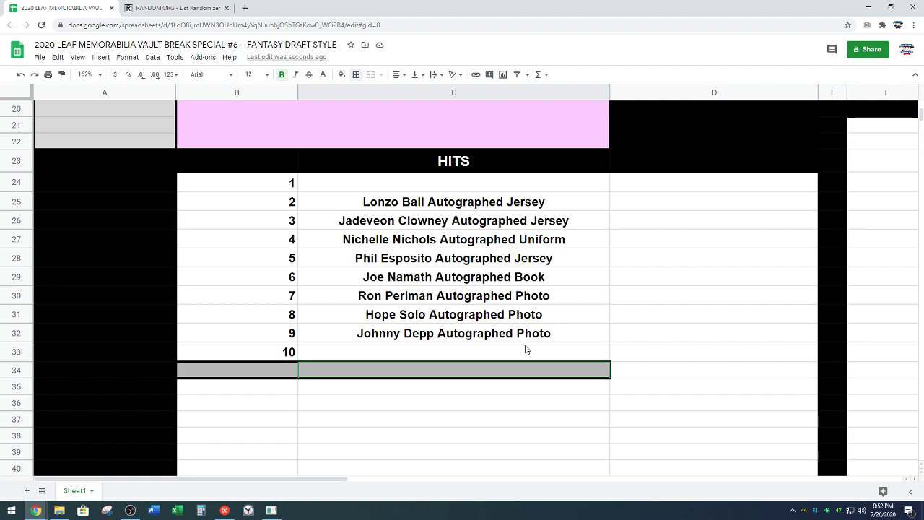
{"action": "left_click", "coordinate": [488, 265]}
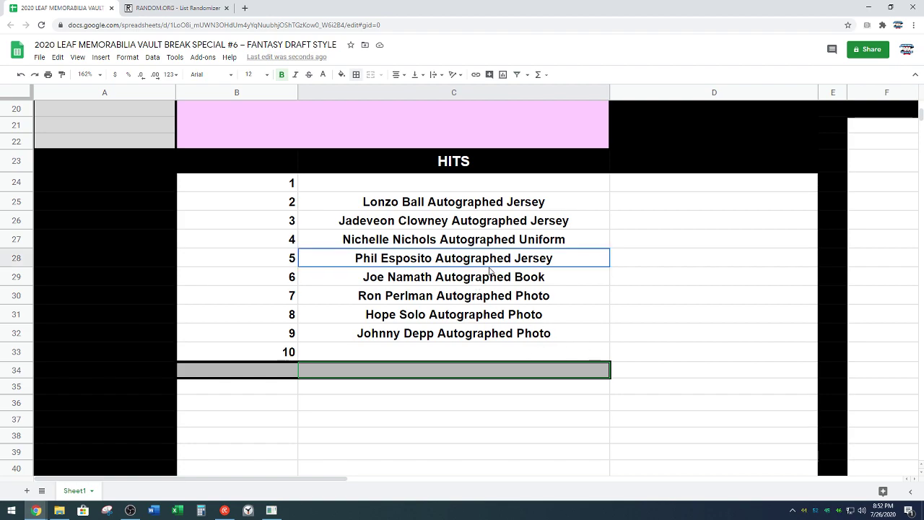
{"action": "key", "text": "ctrl+c"}
{"action": "scroll", "coordinate": [166, 381], "scroll_direction": "up", "scroll_amount": 8}
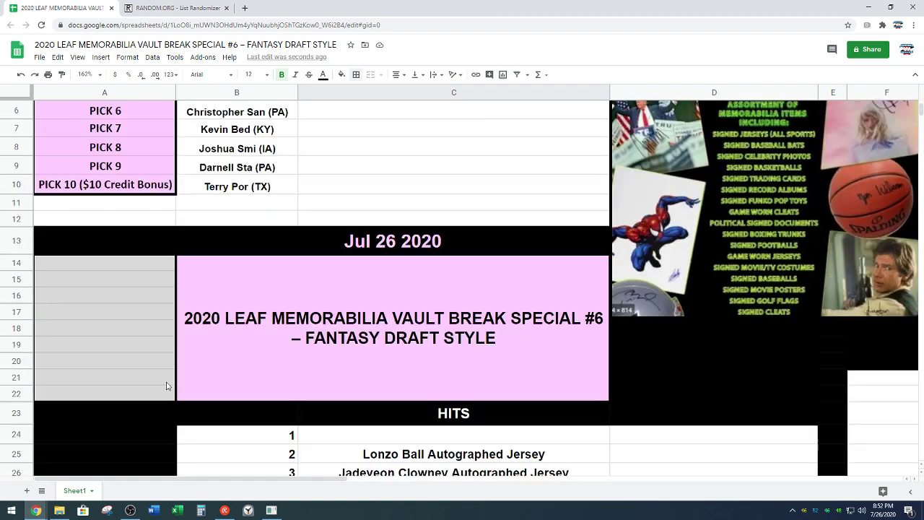
{"action": "left_click", "coordinate": [436, 150]}
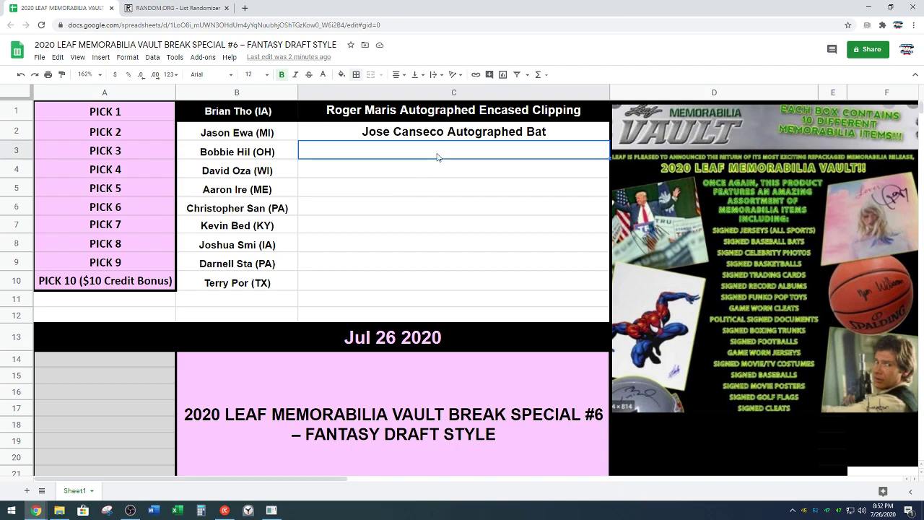
{"action": "key", "text": "ctrl+v"}
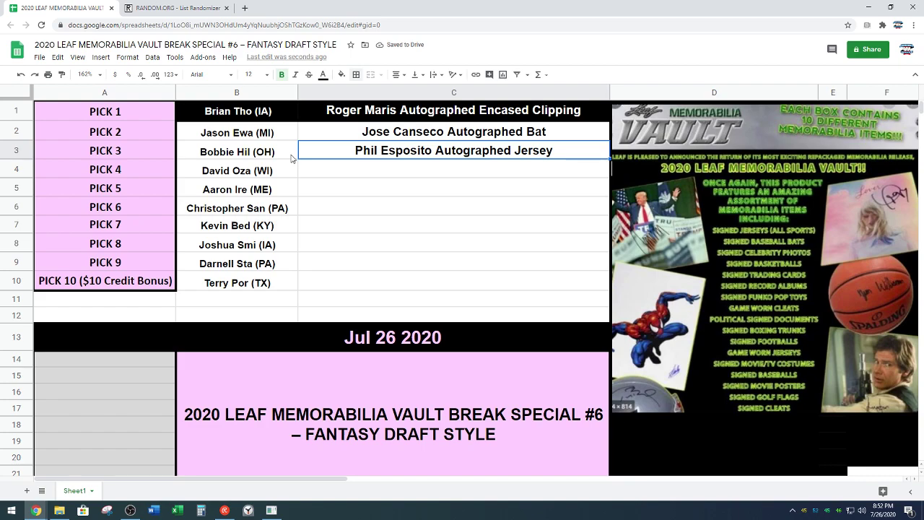
- Format the Pick 3 cells B3:C3 with a black fill, white text and an outer border
{"action": "left_click_drag", "start_coordinate": [290, 158], "coordinate": [318, 159]}
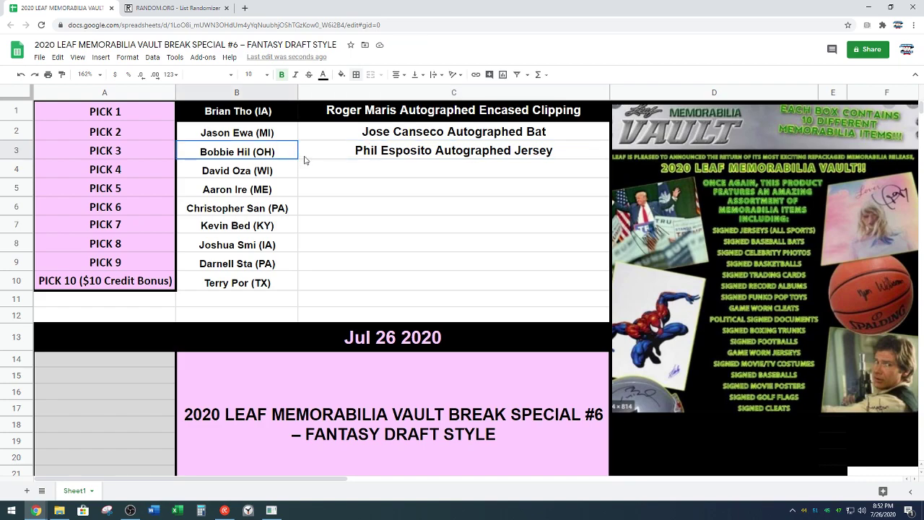
{"action": "left_click", "coordinate": [341, 74]}
{"action": "left_click", "coordinate": [347, 108]}
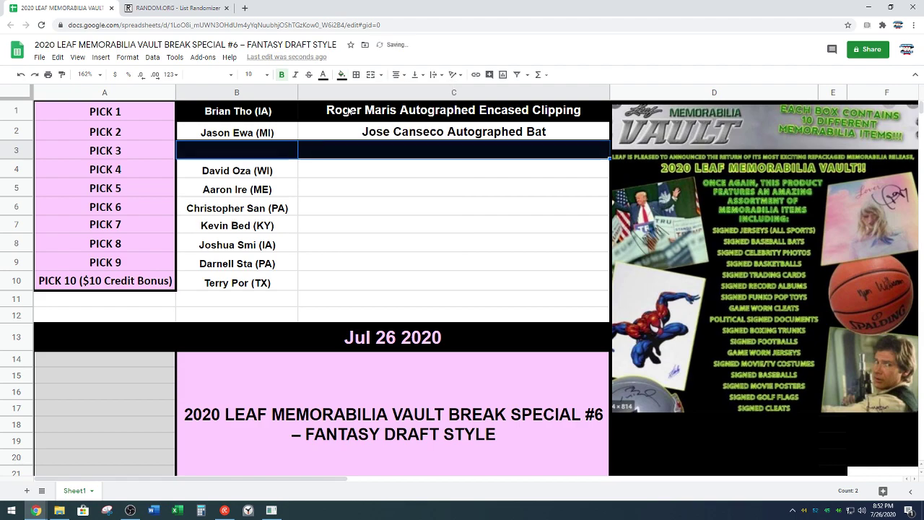
{"action": "left_click", "coordinate": [322, 74]}
{"action": "left_click", "coordinate": [422, 109]}
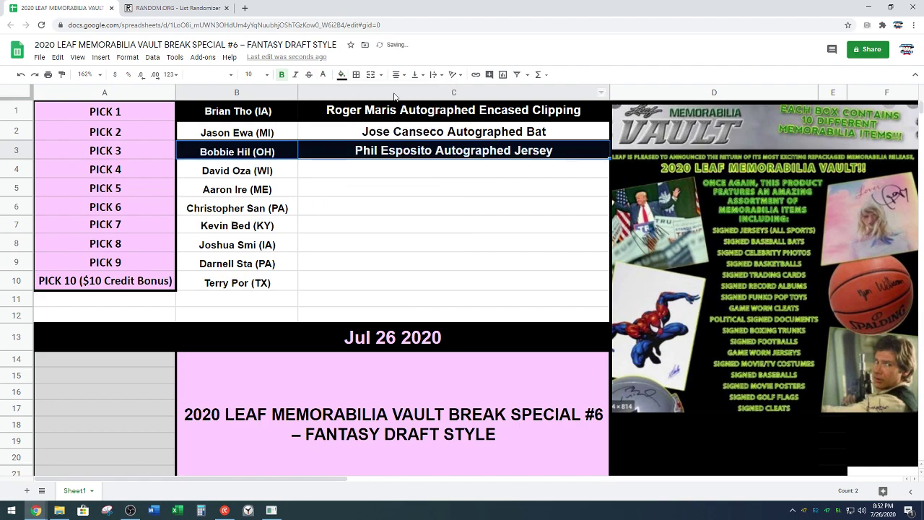
{"action": "left_click", "coordinate": [356, 74]}
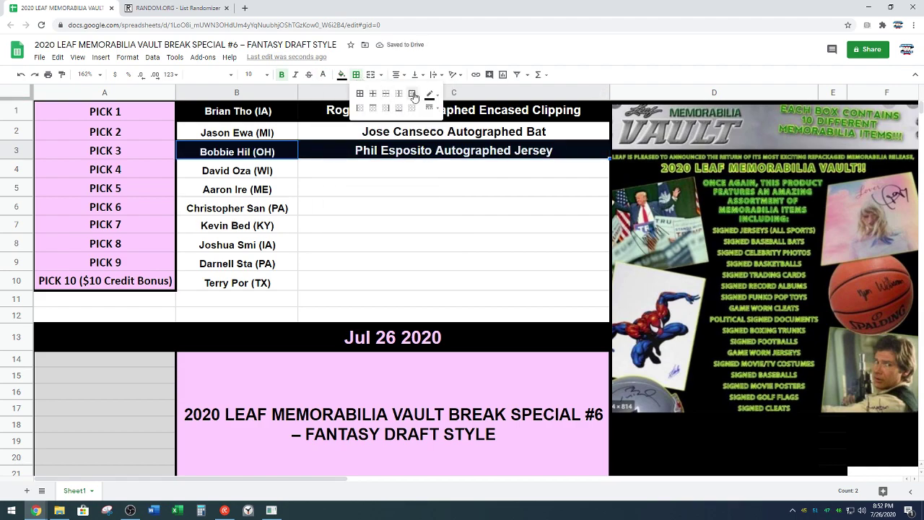
{"action": "left_click", "coordinate": [416, 96]}
- Move the Nichelle Nichols Autographed Uniform entry from the HITS list to cell C4 for Pick 4
{"action": "left_click", "coordinate": [384, 173]}
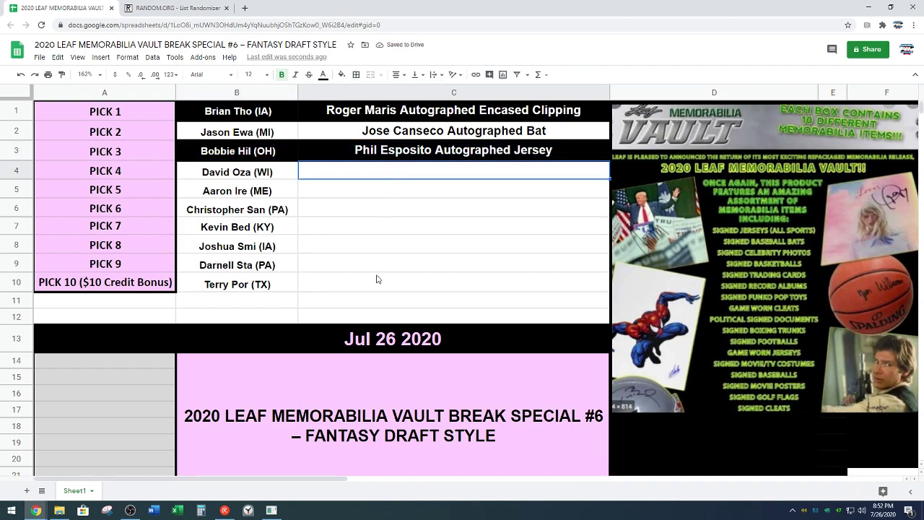
{"action": "scroll", "coordinate": [493, 353], "scroll_direction": "down", "scroll_amount": 4}
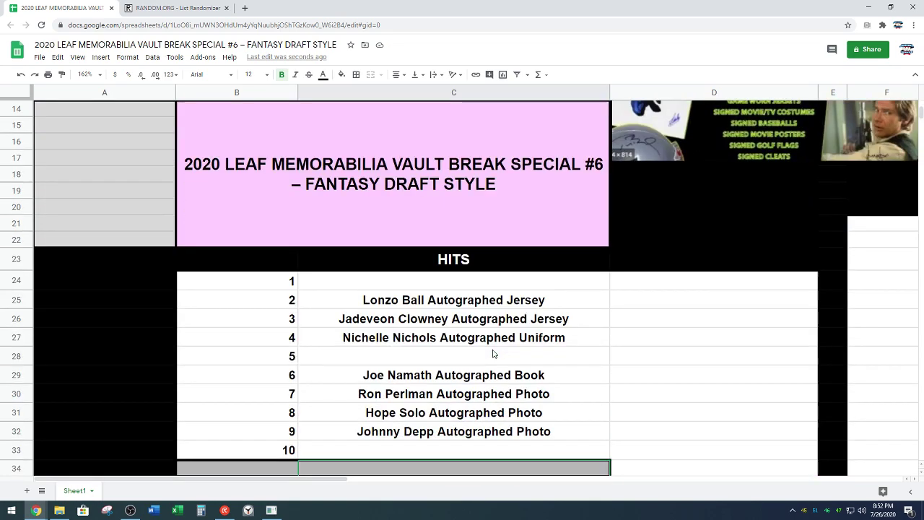
{"action": "scroll", "coordinate": [493, 353], "scroll_direction": "down", "scroll_amount": 1}
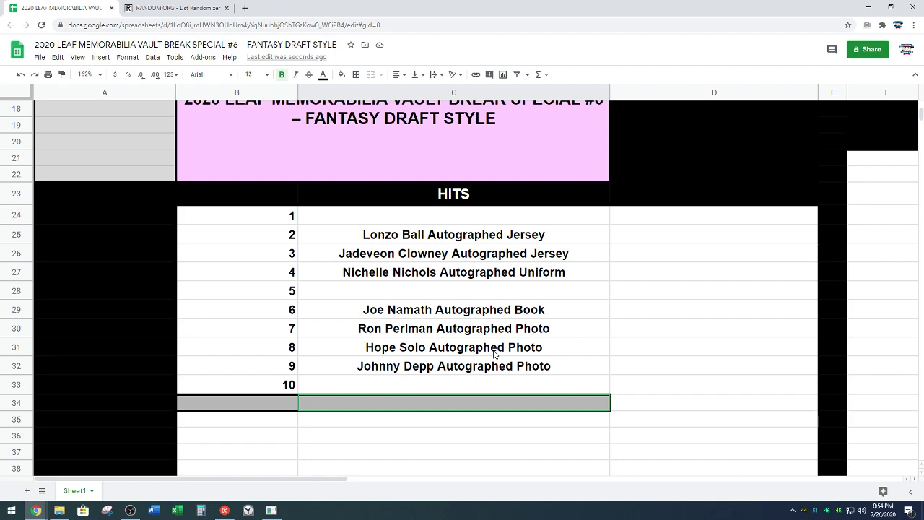
{"action": "scroll", "coordinate": [494, 353], "scroll_direction": "up", "scroll_amount": 6}
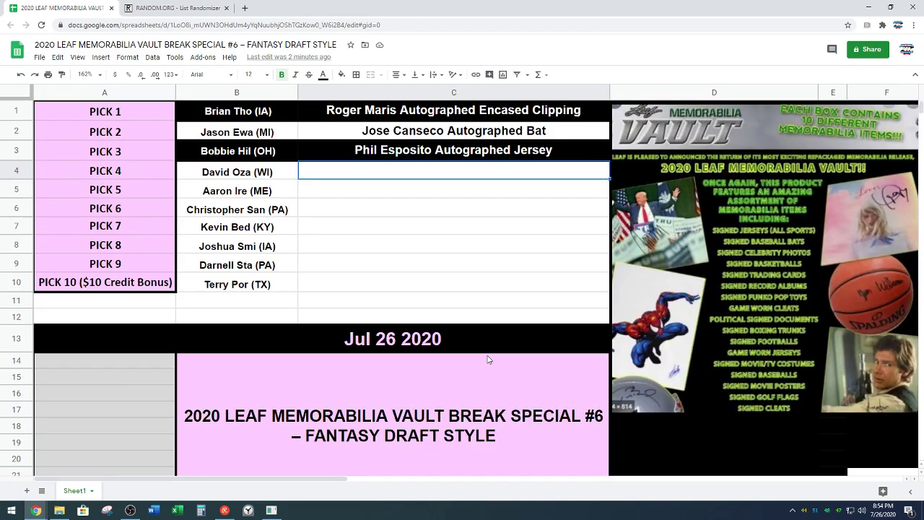
{"action": "scroll", "coordinate": [487, 359], "scroll_direction": "down", "scroll_amount": 6}
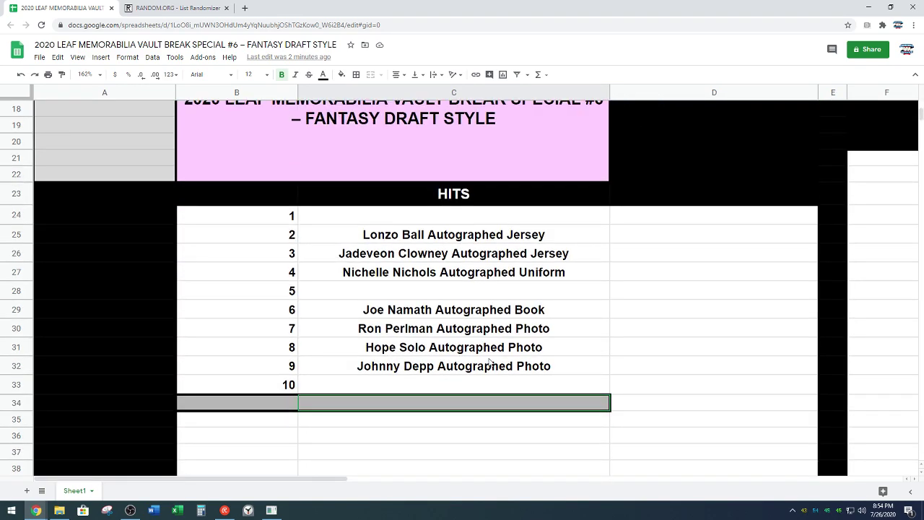
{"action": "left_click", "coordinate": [591, 277]}
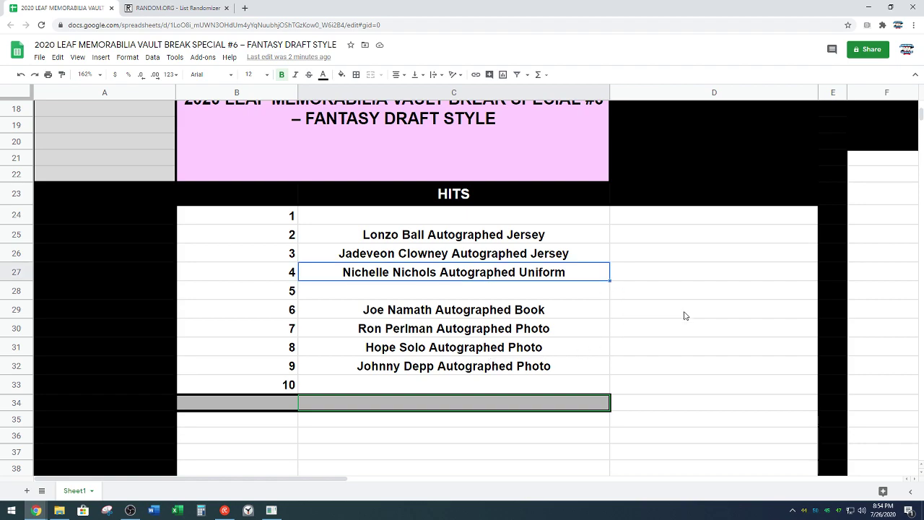
{"action": "key", "text": "ctrl+c"}
{"action": "scroll", "coordinate": [540, 365], "scroll_direction": "up", "scroll_amount": 6}
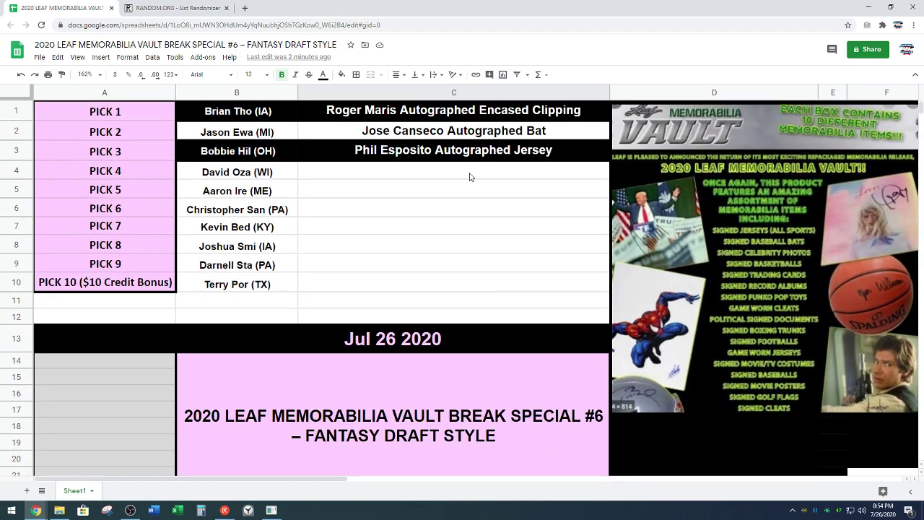
{"action": "left_click", "coordinate": [469, 176]}
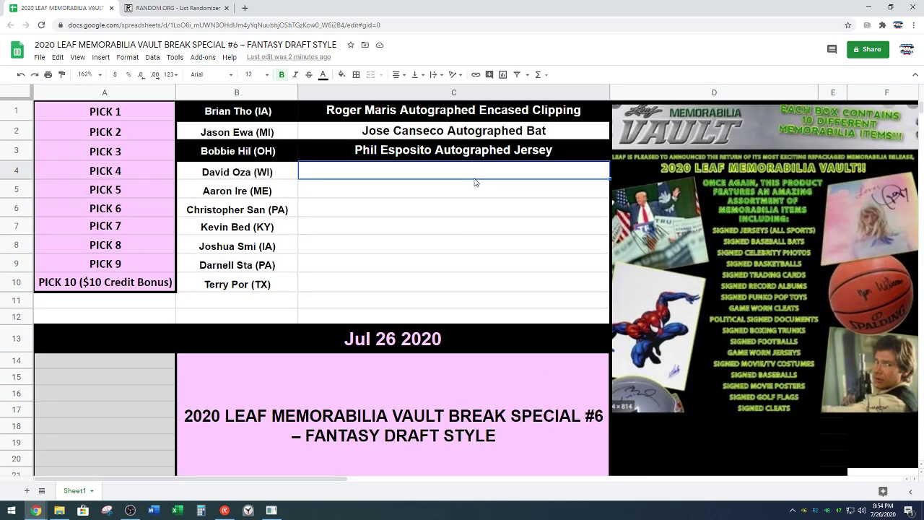
{"action": "key", "text": "ctrl+v"}
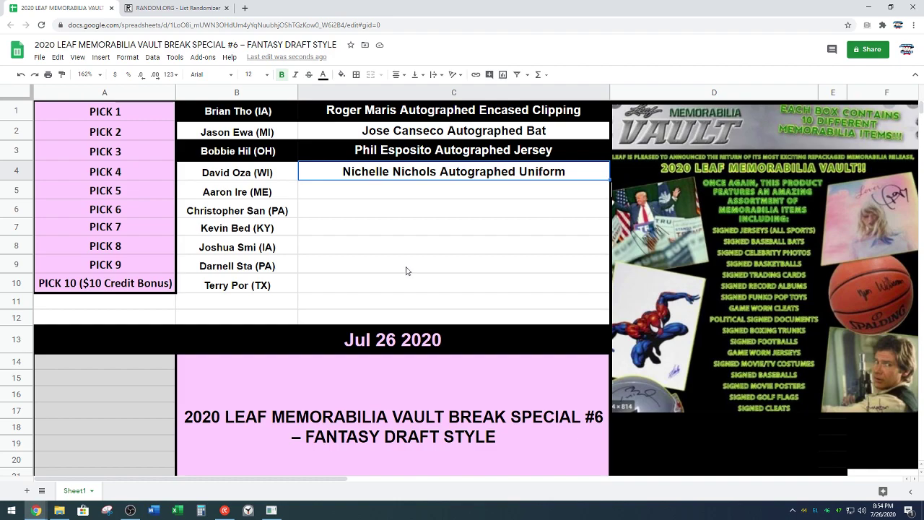
- Move the Joe Namath Autographed Book entry from the HITS list to cell C5 for Pick 5
{"action": "left_click", "coordinate": [409, 193]}
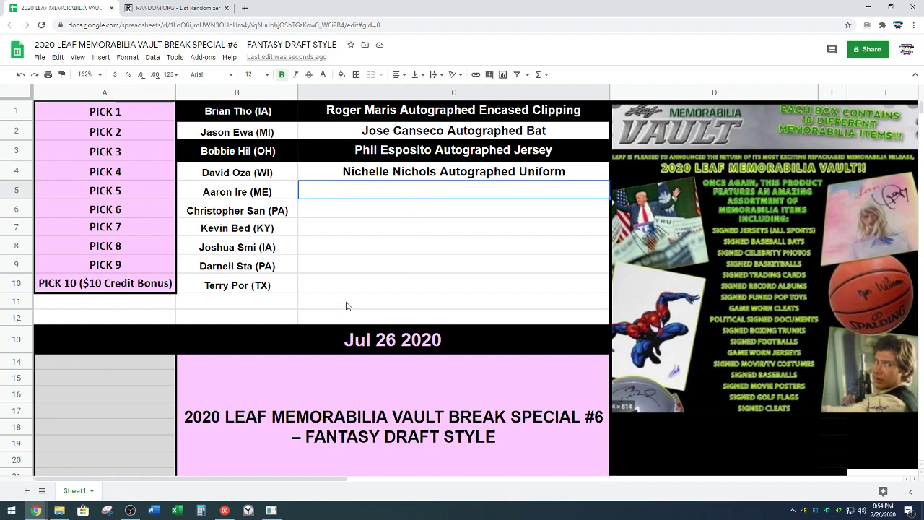
{"action": "scroll", "coordinate": [364, 324], "scroll_direction": "down", "scroll_amount": 4}
{"action": "scroll", "coordinate": [365, 324], "scroll_direction": "down", "scroll_amount": 2}
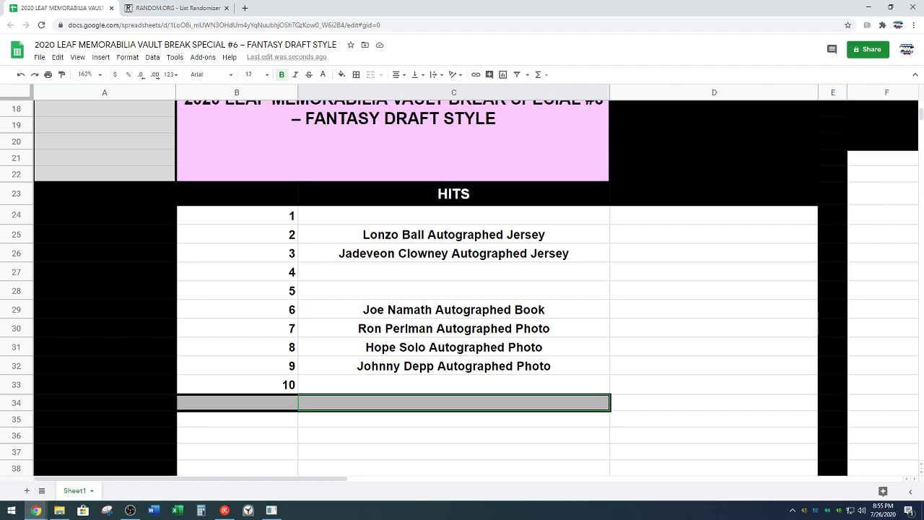
{"action": "scroll", "coordinate": [599, 312], "scroll_direction": "up", "scroll_amount": 3}
{"action": "scroll", "coordinate": [599, 312], "scroll_direction": "up", "scroll_amount": 2}
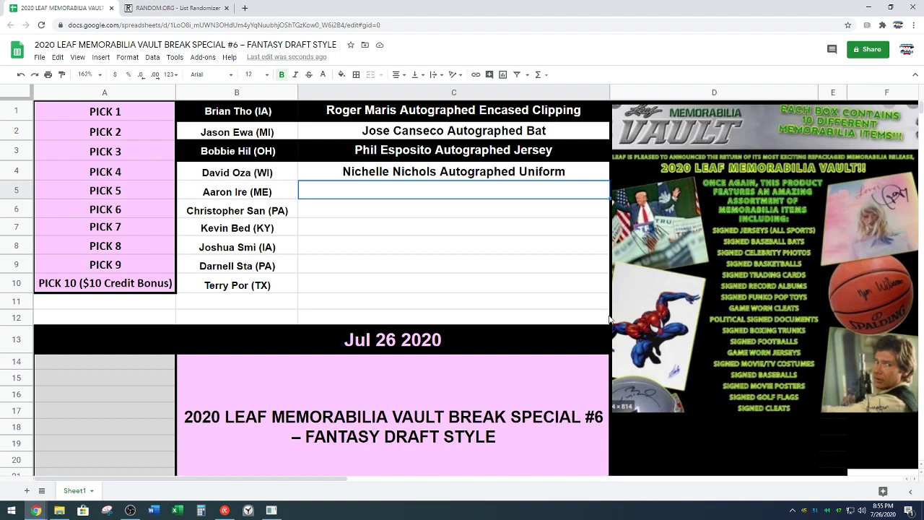
{"action": "scroll", "coordinate": [613, 340], "scroll_direction": "down", "scroll_amount": 5}
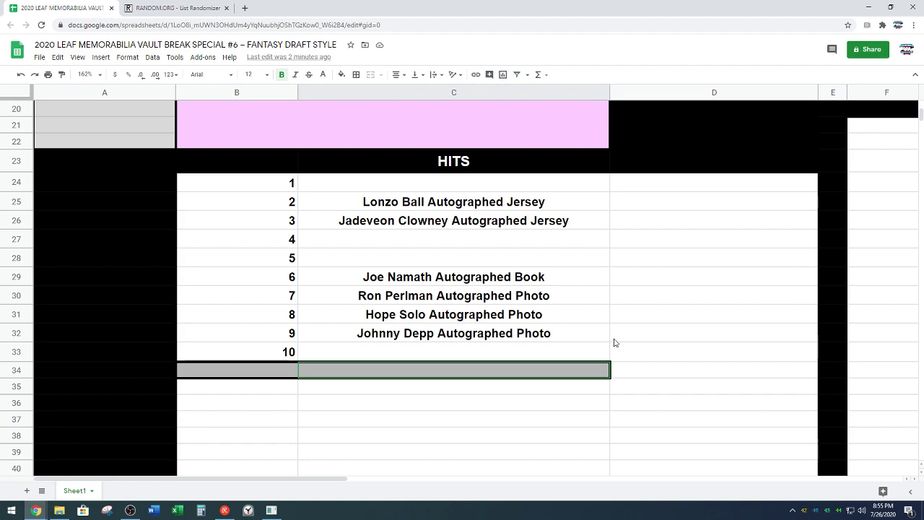
{"action": "left_click", "coordinate": [535, 278]}
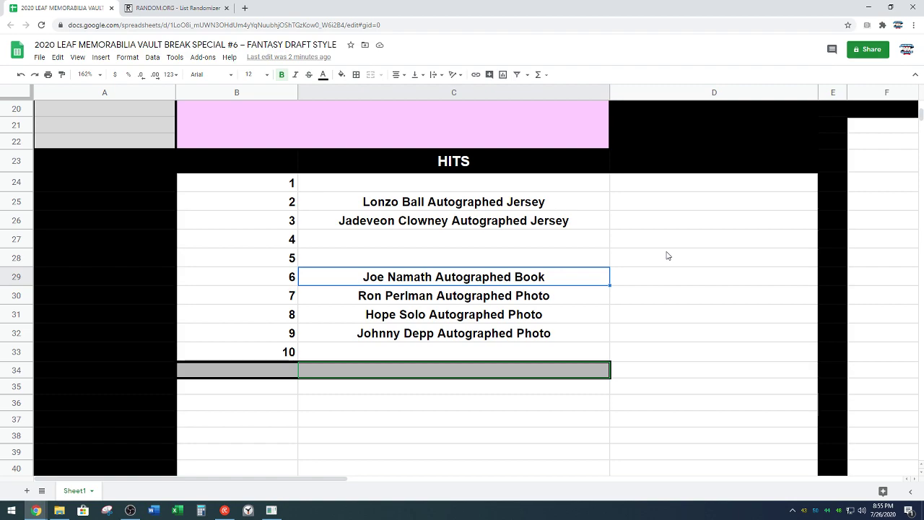
{"action": "scroll", "coordinate": [229, 332], "scroll_direction": "up", "scroll_amount": 5}
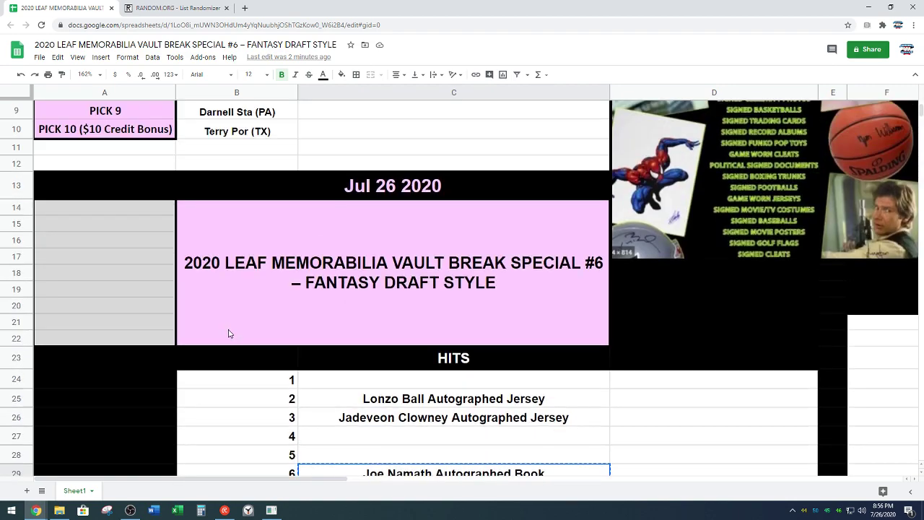
{"action": "left_click", "coordinate": [364, 196]}
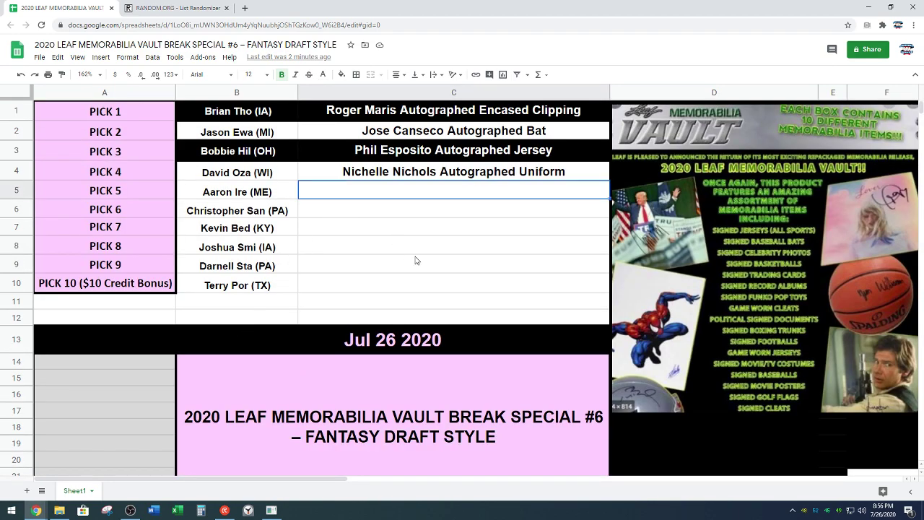
{"action": "key", "text": "ctrl+v"}
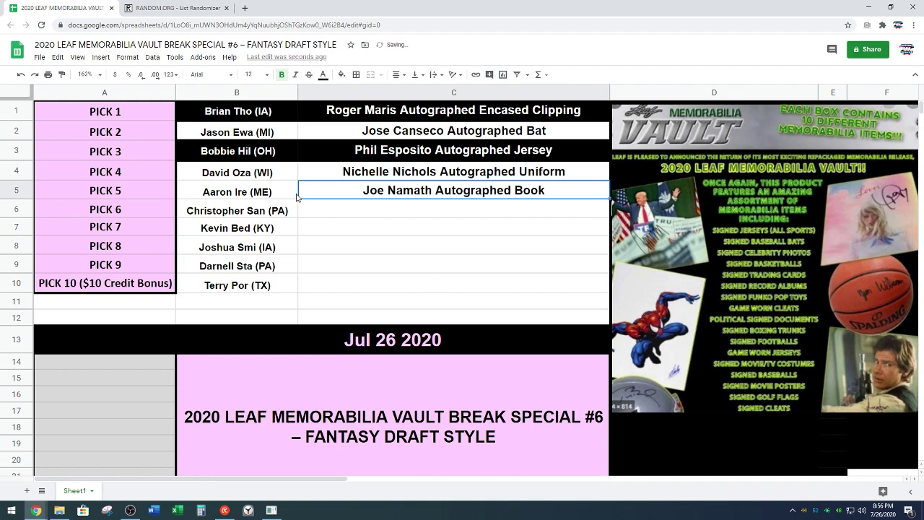
- Format the Pick 5 cells B5:C5 with a black fill, white text and an outer border
{"action": "left_click_drag", "start_coordinate": [286, 189], "coordinate": [326, 188]}
{"action": "left_click", "coordinate": [341, 75]}
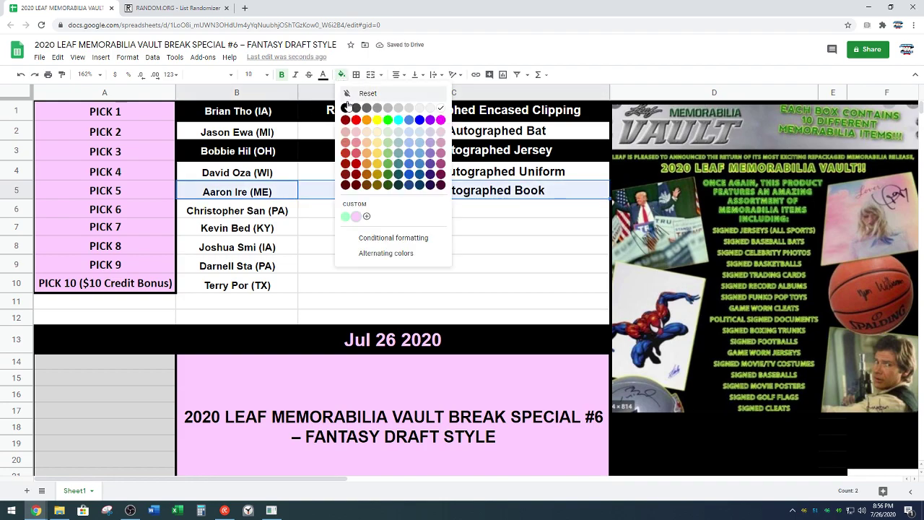
{"action": "left_click", "coordinate": [349, 114]}
{"action": "left_click", "coordinate": [322, 75]}
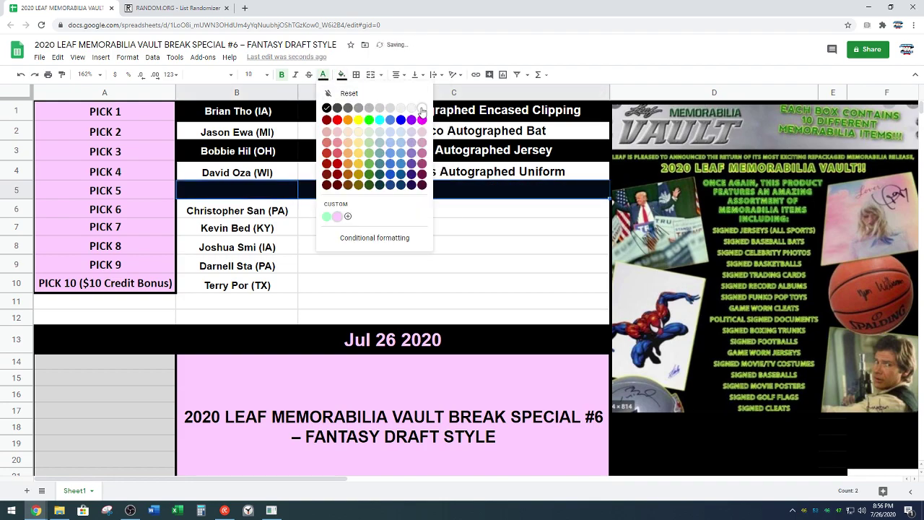
{"action": "left_click", "coordinate": [425, 111]}
{"action": "left_click", "coordinate": [355, 75]}
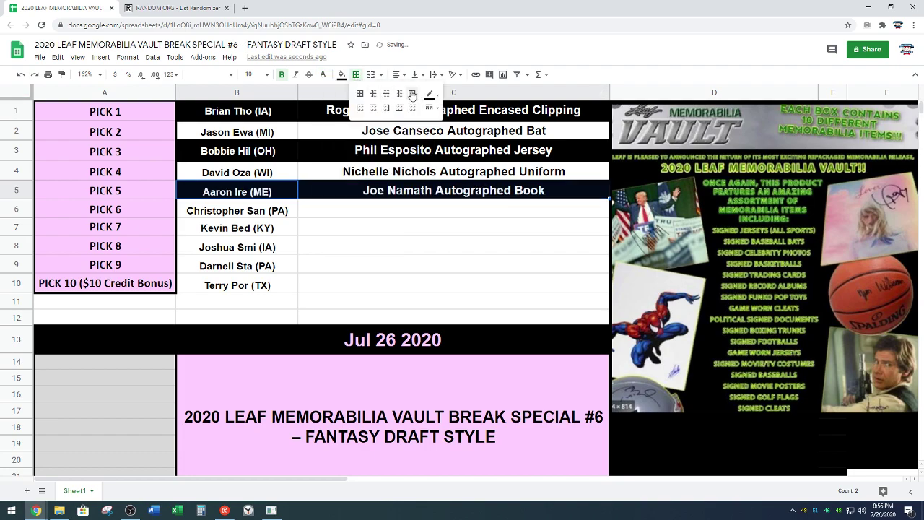
{"action": "left_click", "coordinate": [411, 93]}
- Move the Johnny Depp Autographed Photo entry from the HITS list to cell C6 for Pick 6
{"action": "left_click", "coordinate": [446, 218]}
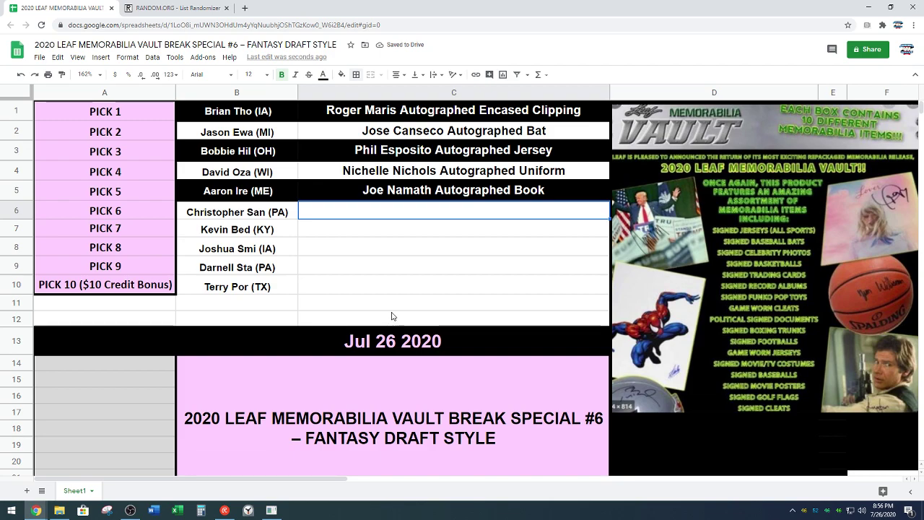
{"action": "scroll", "coordinate": [391, 316], "scroll_direction": "down", "scroll_amount": 5}
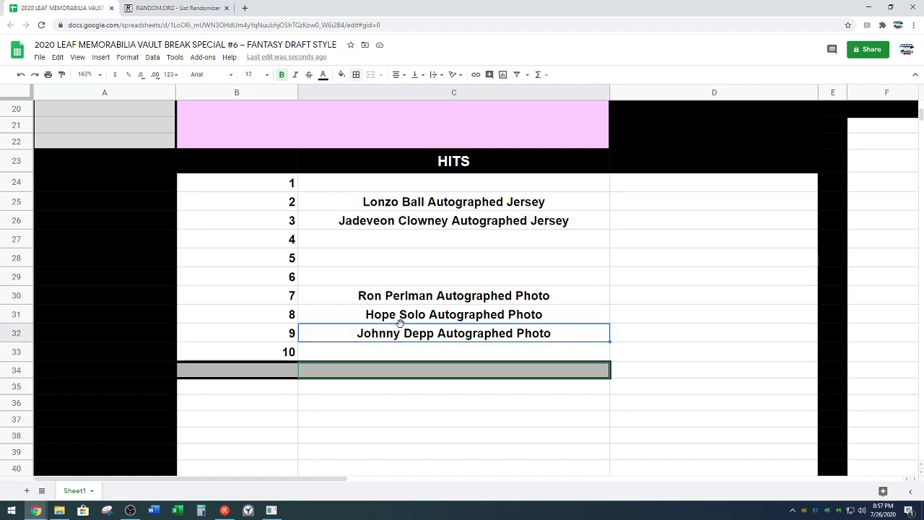
{"action": "scroll", "coordinate": [285, 329], "scroll_direction": "up", "scroll_amount": 5}
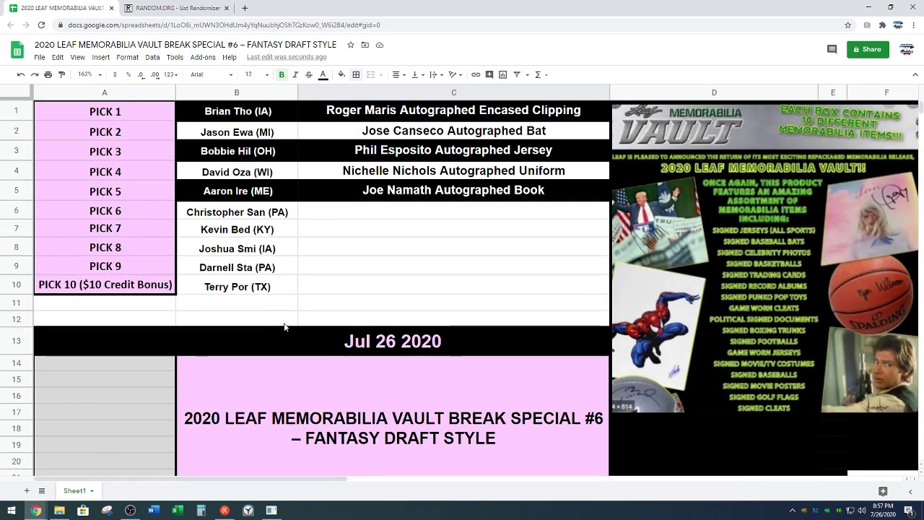
{"action": "left_click", "coordinate": [362, 216]}
{"action": "type", "text": "Johnny Depp Autographed Photo"}
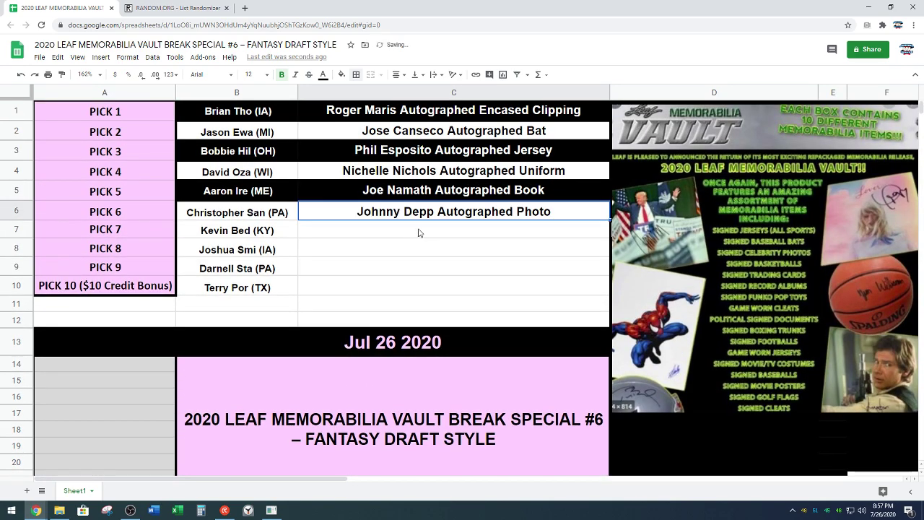
- Clear the Lonzo Ball and Jadeveon Clowney Autographed Jersey entries from cells C25 and C26 of the HITS list
{"action": "left_click", "coordinate": [414, 236]}
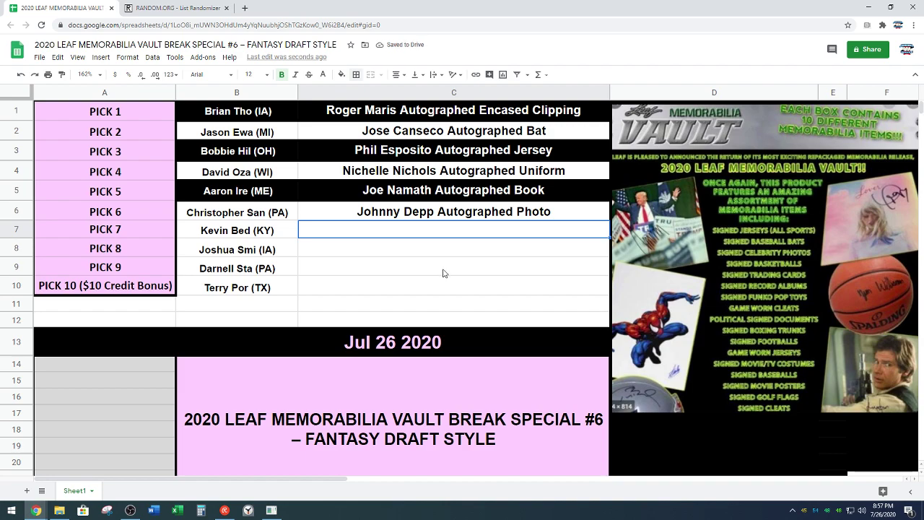
{"action": "scroll", "coordinate": [445, 272], "scroll_direction": "down", "scroll_amount": 2}
{"action": "scroll", "coordinate": [444, 270], "scroll_direction": "up", "scroll_amount": 2}
{"action": "scroll", "coordinate": [451, 261], "scroll_direction": "down", "scroll_amount": 5}
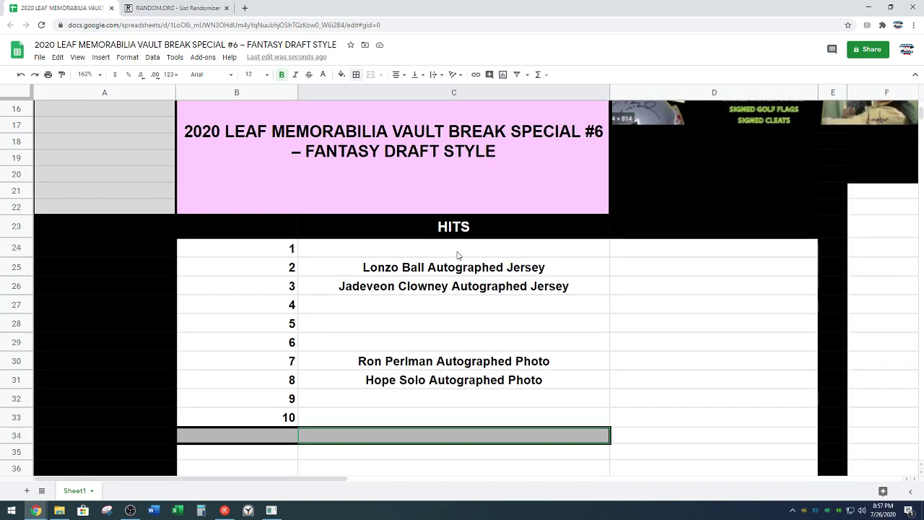
{"action": "scroll", "coordinate": [457, 255], "scroll_direction": "down", "scroll_amount": 2}
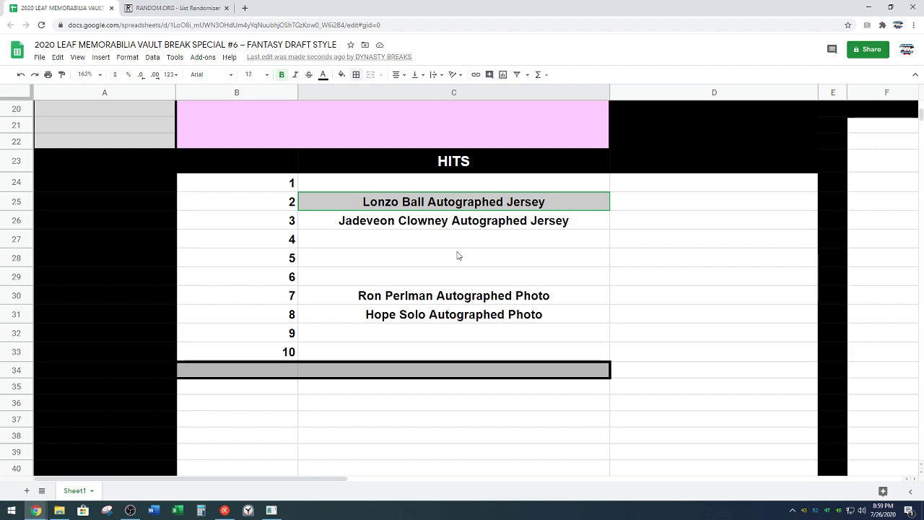
{"action": "key", "text": "Delete"}
{"action": "key", "text": "Down"}
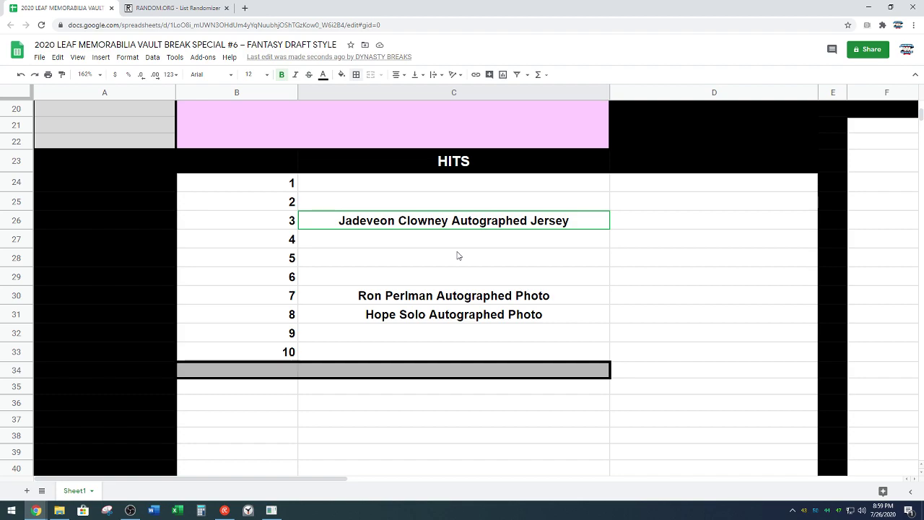
{"action": "key", "text": "F4"}
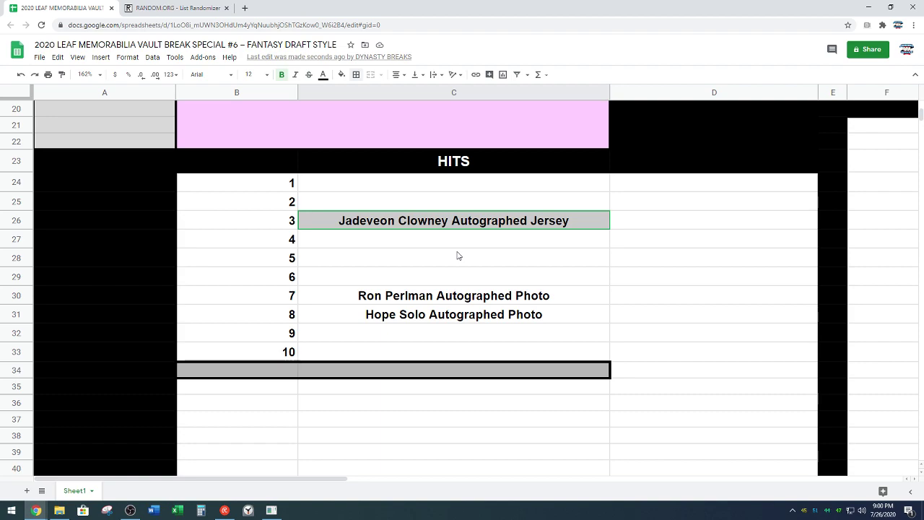
{"action": "key", "text": "ctrl+z"}
{"action": "key", "text": "Delete"}
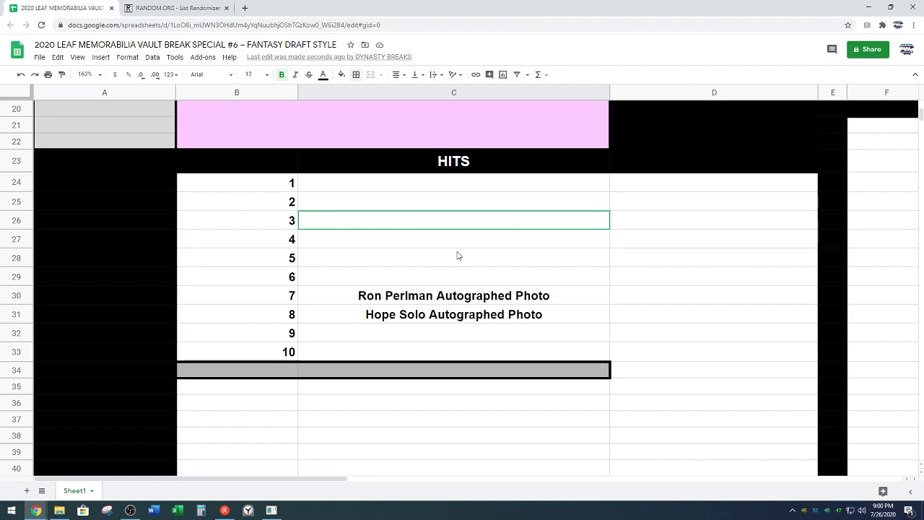